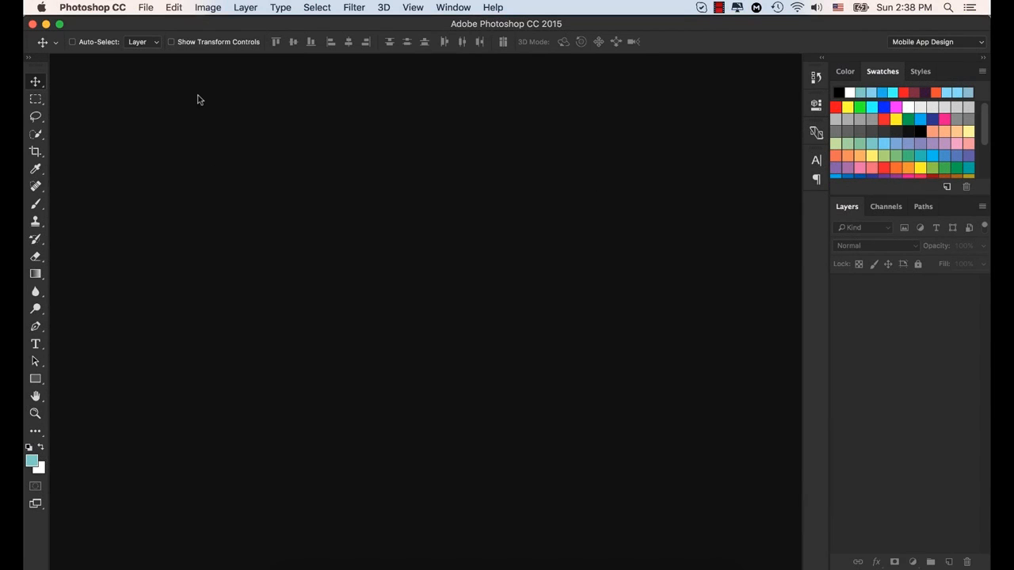
# Start a new document and set its document type to Mobile App Design.
pyautogui.click(145, 7)
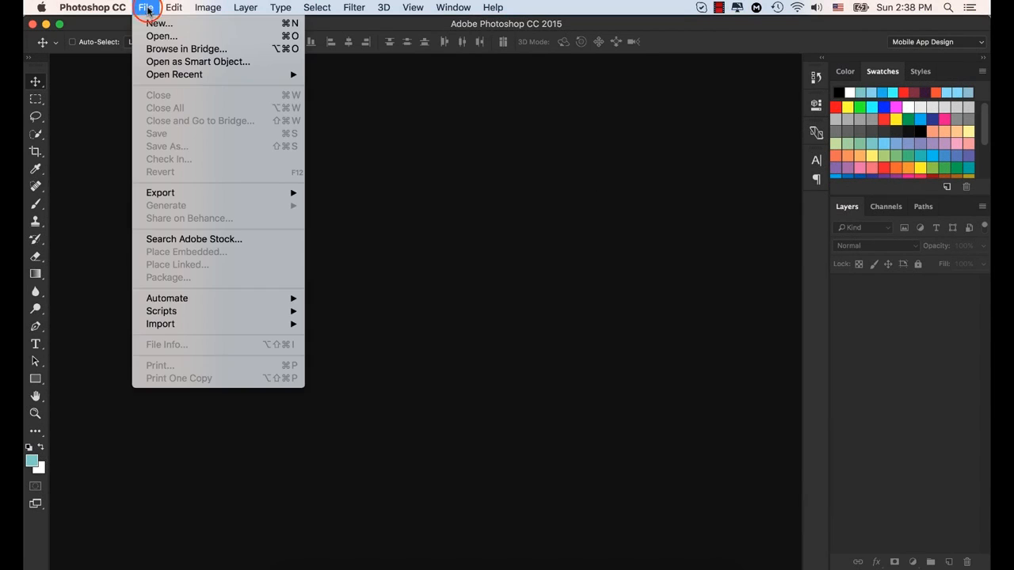
pyautogui.click(179, 26)
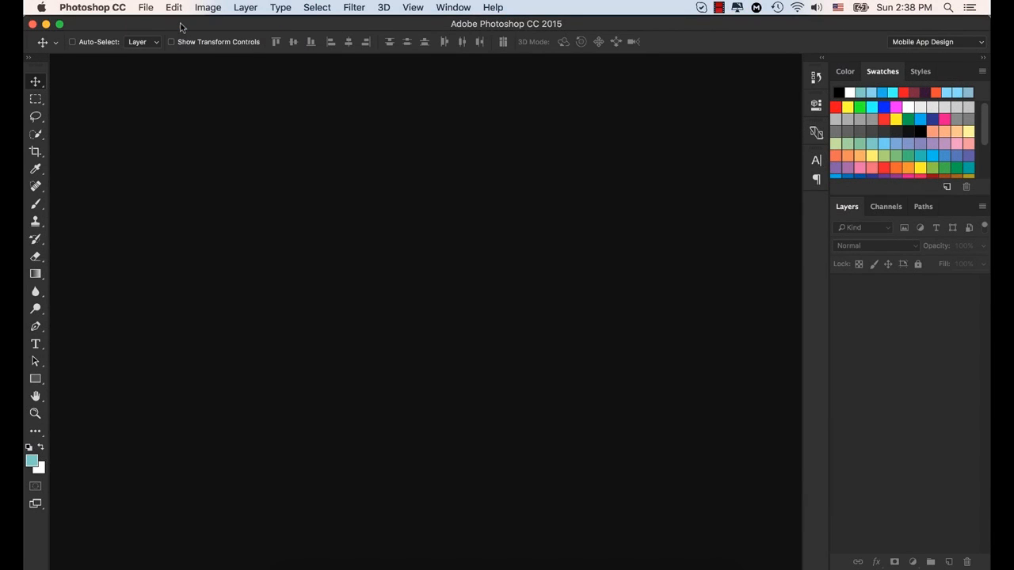
pyautogui.moveTo(516, 88)
pyautogui.mouseDown()
pyautogui.moveTo(544, 90)
pyautogui.moveTo(555, 106)
pyautogui.moveTo(507, 102)
pyautogui.moveTo(504, 116)
pyautogui.moveTo(521, 96)
pyautogui.mouseUp()
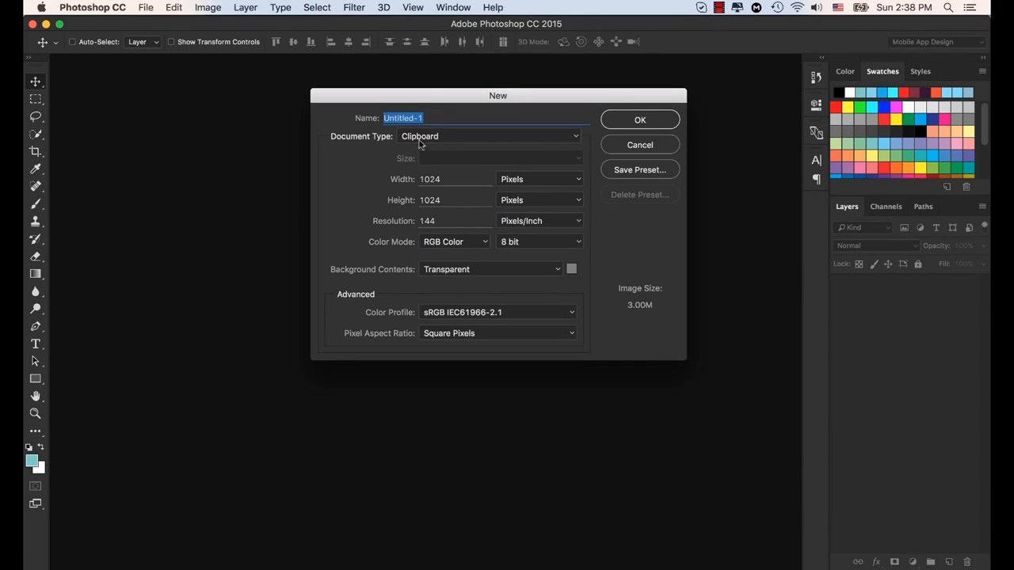
pyautogui.click(577, 140)
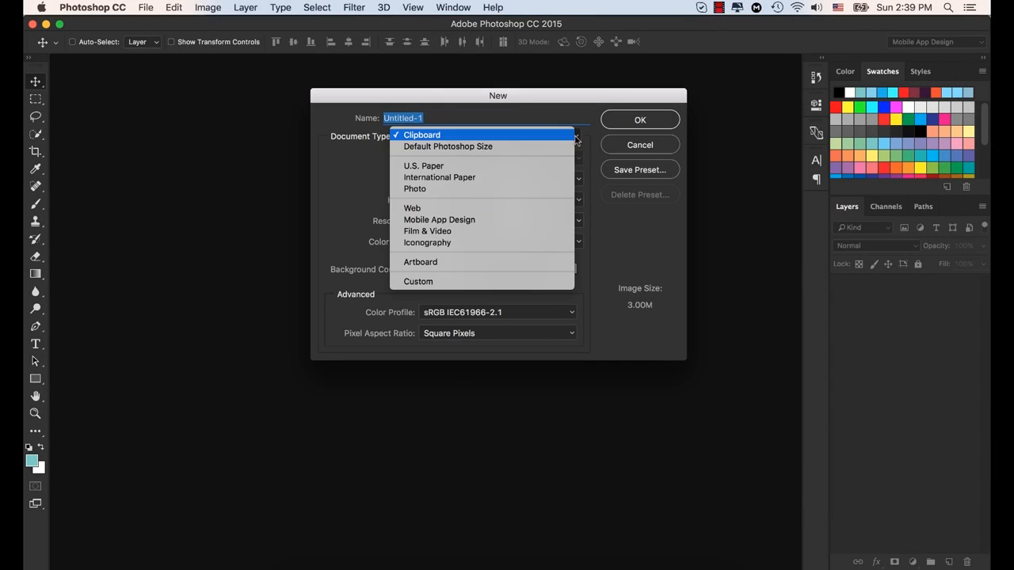
pyautogui.click(505, 221)
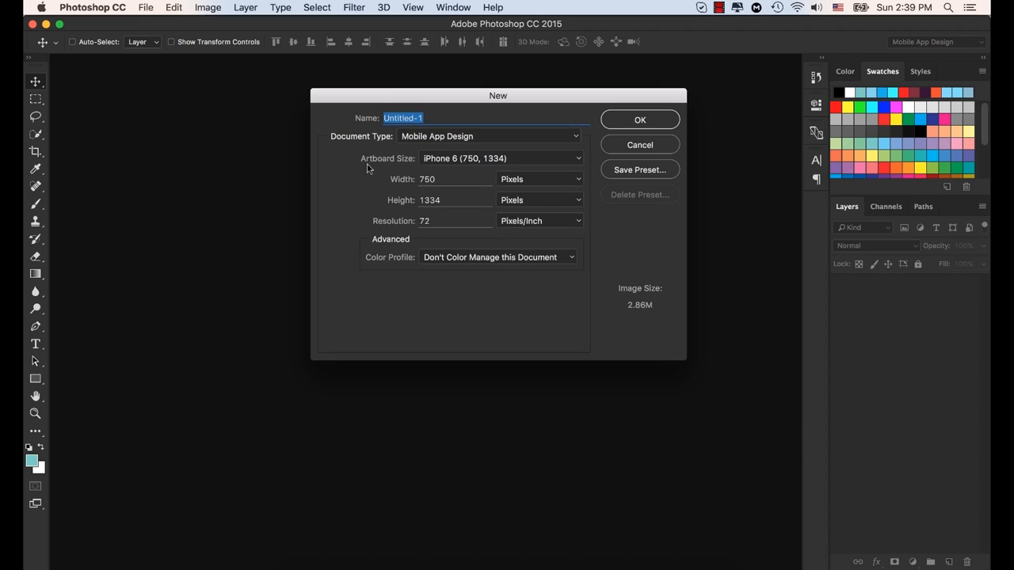
# Create the document with the iPhone 6 (750, 1334) artboard size at 72 pixels per inch.
pyautogui.click(576, 162)
pyautogui.click(567, 155)
pyautogui.click(570, 160)
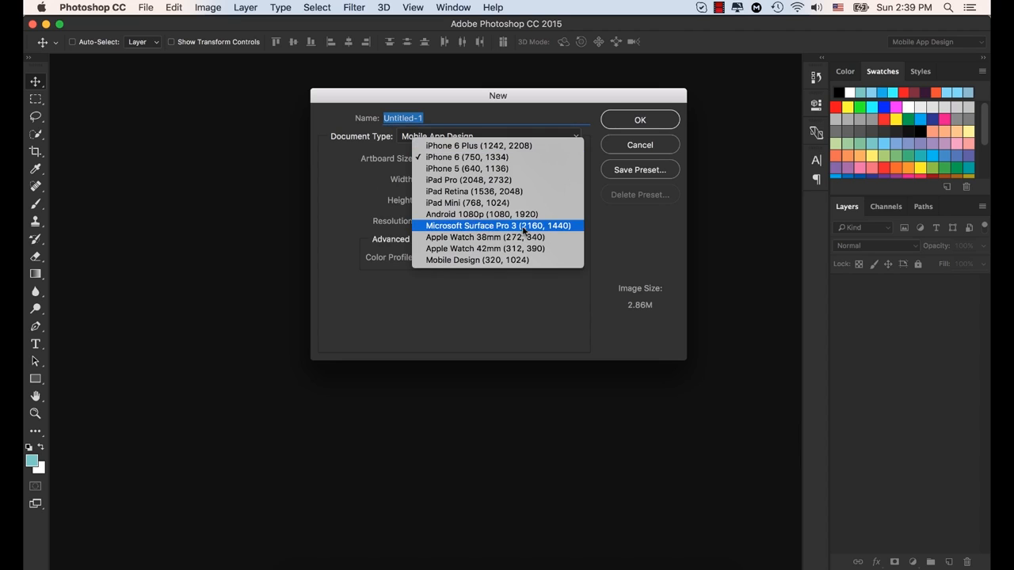
pyautogui.click(529, 162)
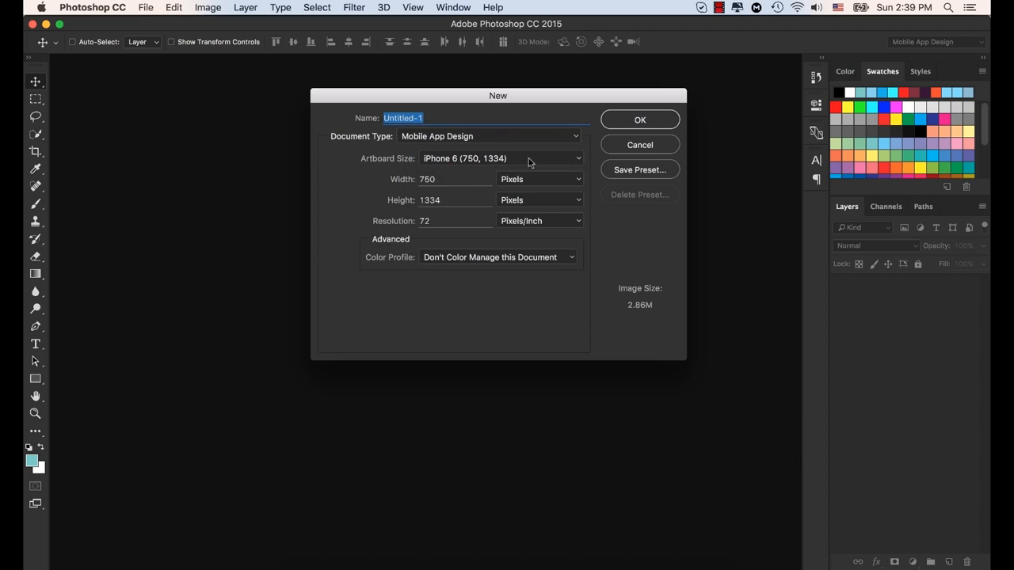
pyautogui.click(450, 179)
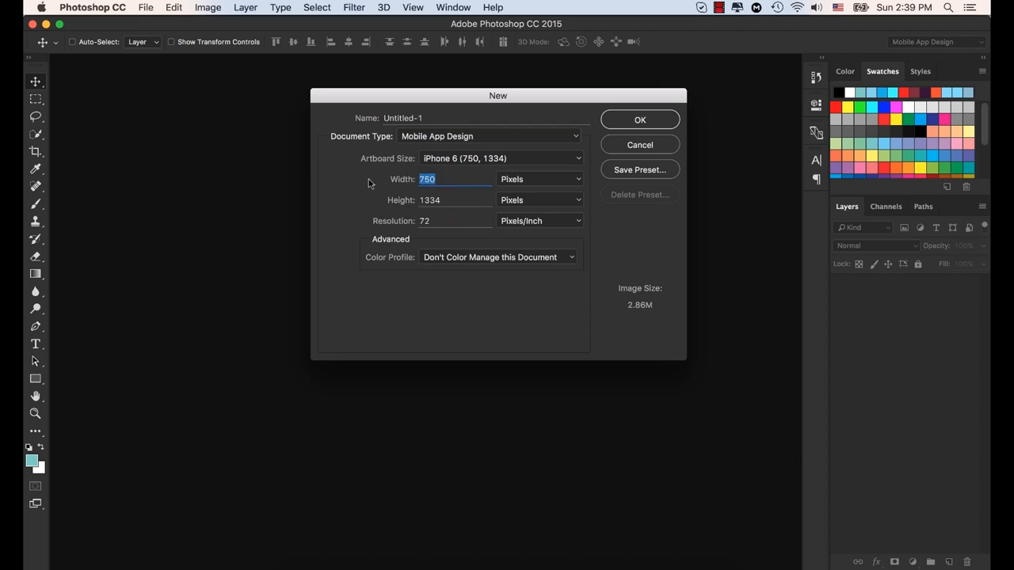
pyautogui.click(452, 199)
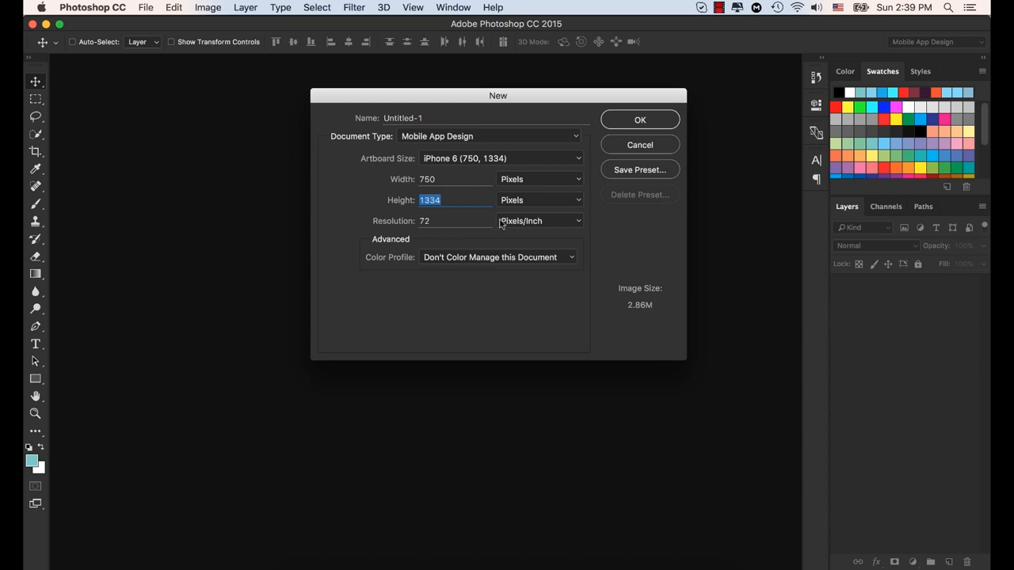
pyautogui.click(446, 220)
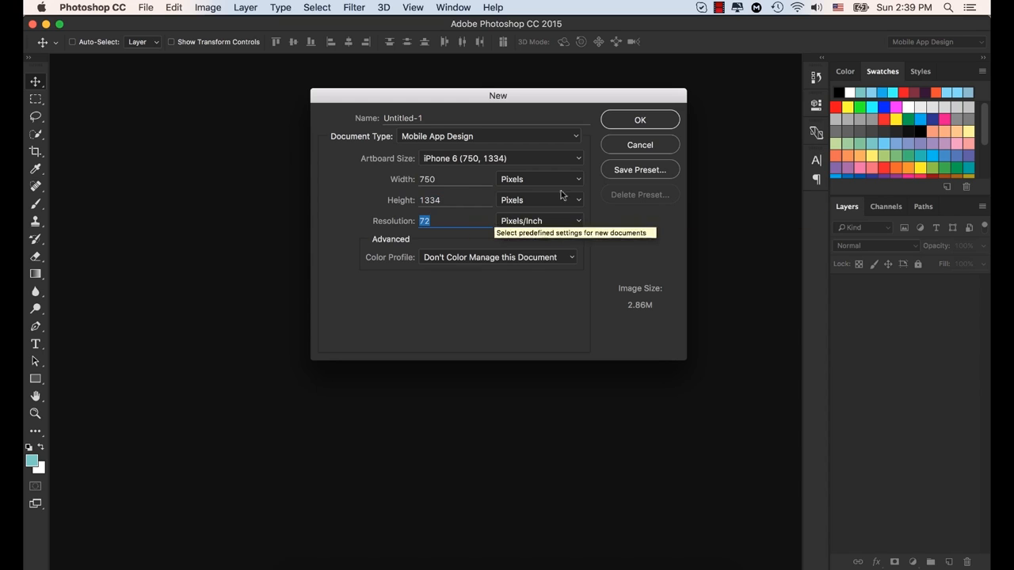
pyautogui.click(634, 122)
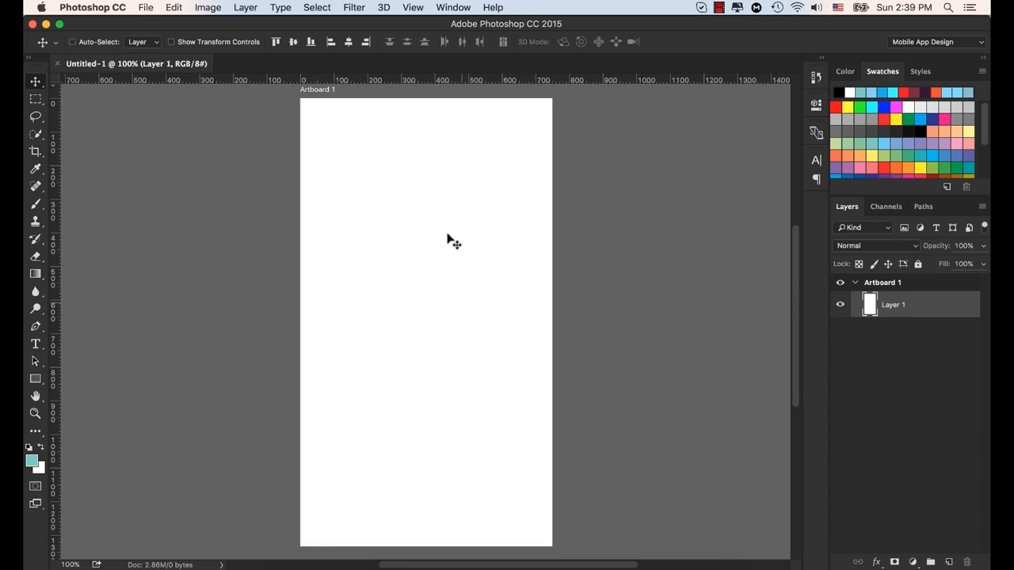
# Collapse Artboard 1 and duplicate it within the same document as "Artboard 1 copy".
pyautogui.scroll(-2, 475, 277)
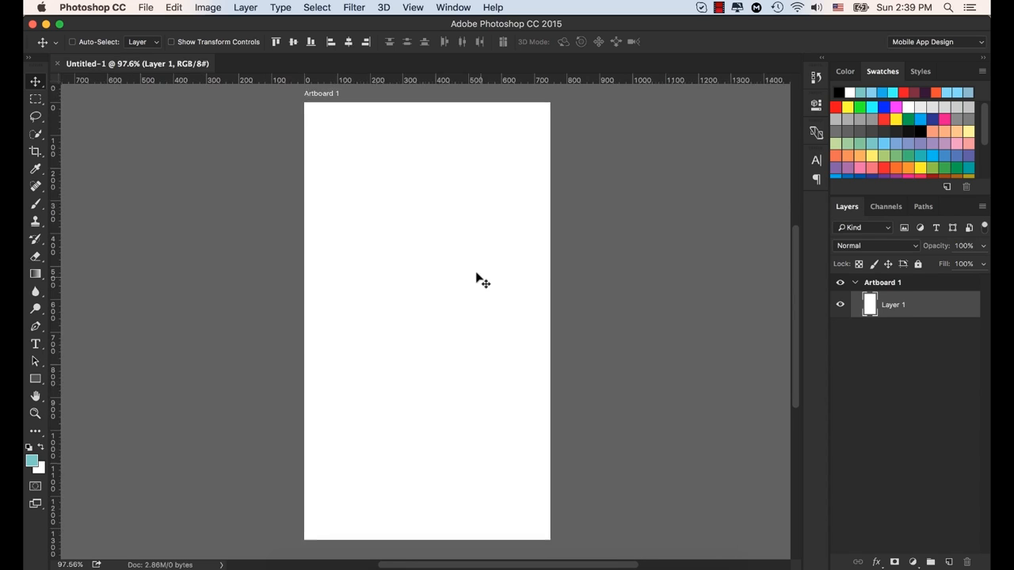
pyautogui.click(855, 283)
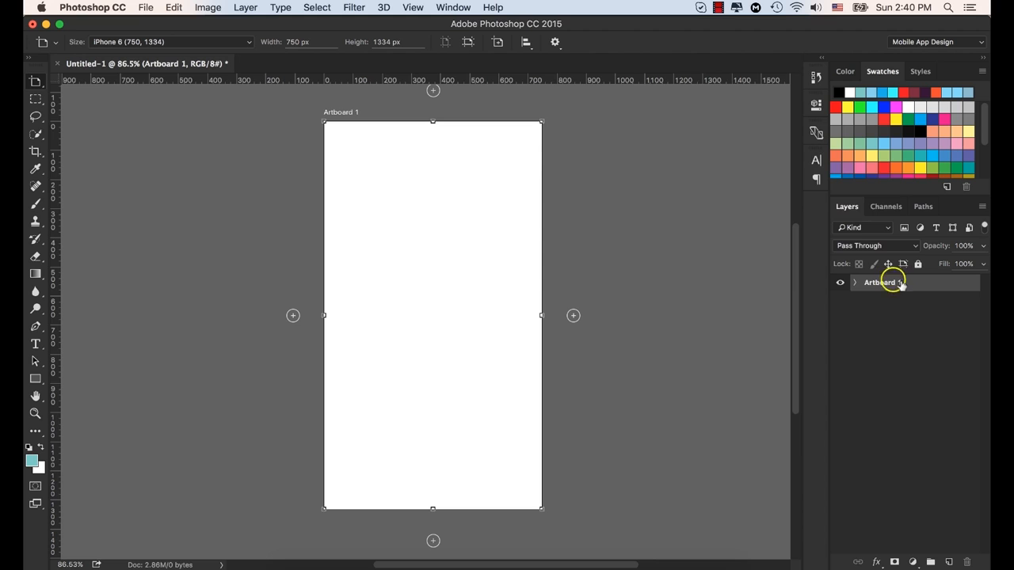
pyautogui.rightClick(893, 284)
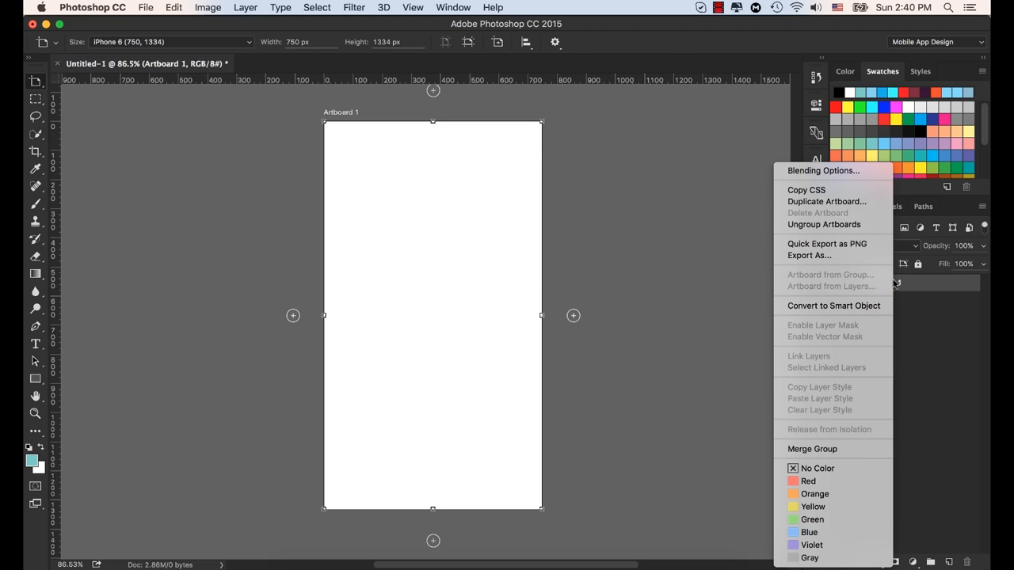
pyautogui.click(828, 202)
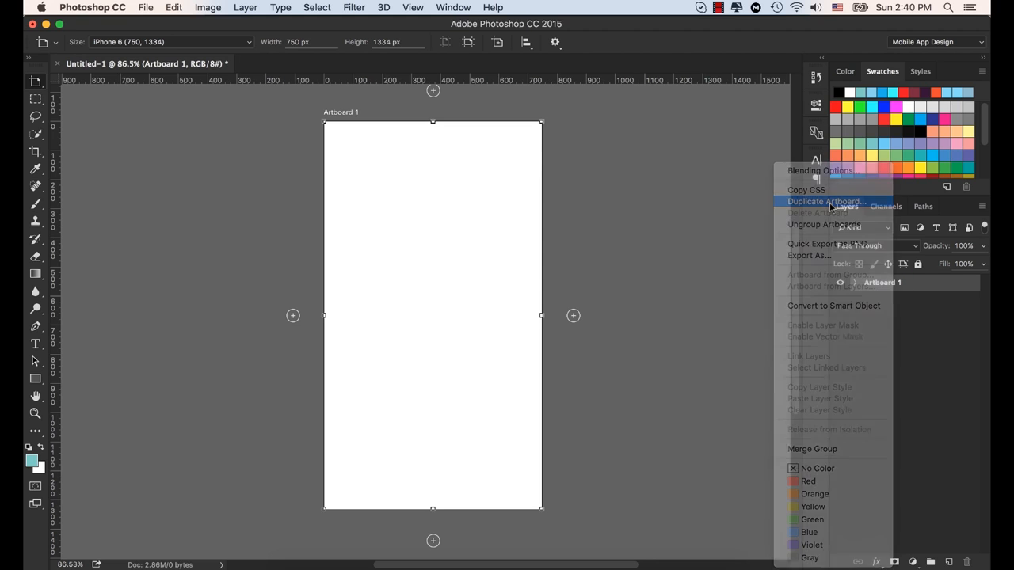
pyautogui.click(599, 221)
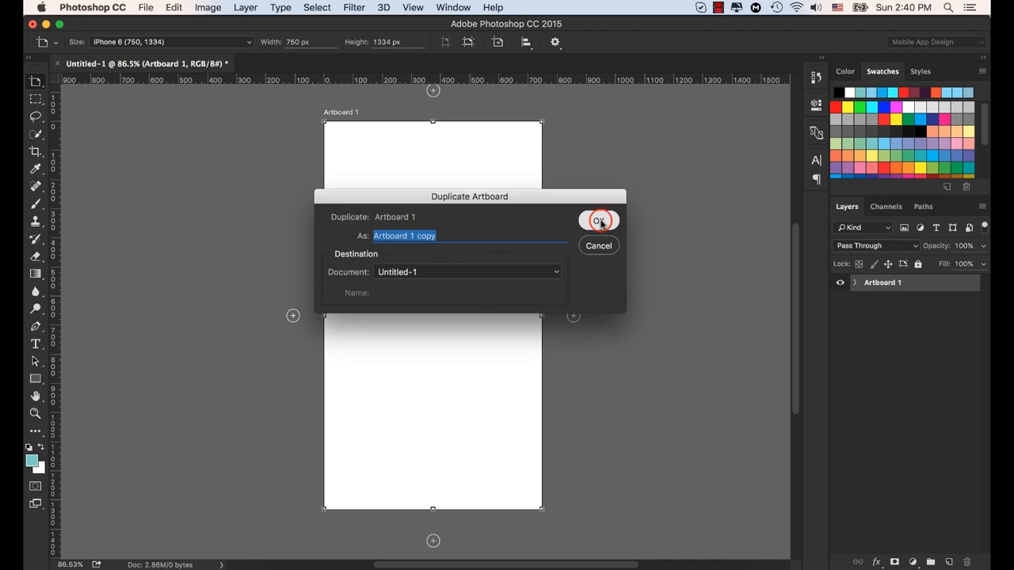
pyautogui.moveTo(380, 260); pyautogui.dragTo(421, 260)
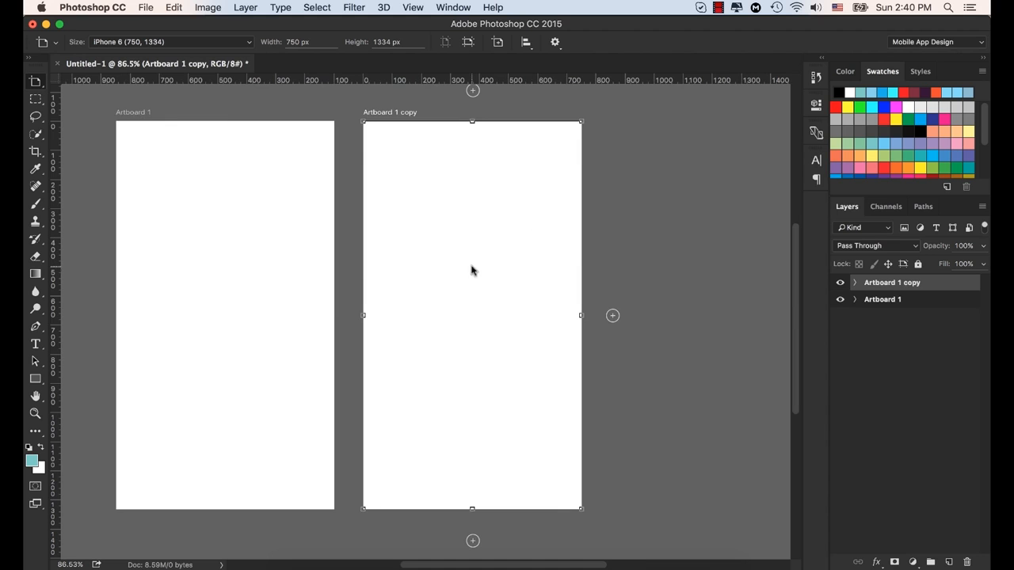
# Rename the original artboard, Artboard 1, as "Signin".
pyautogui.click(131, 112)
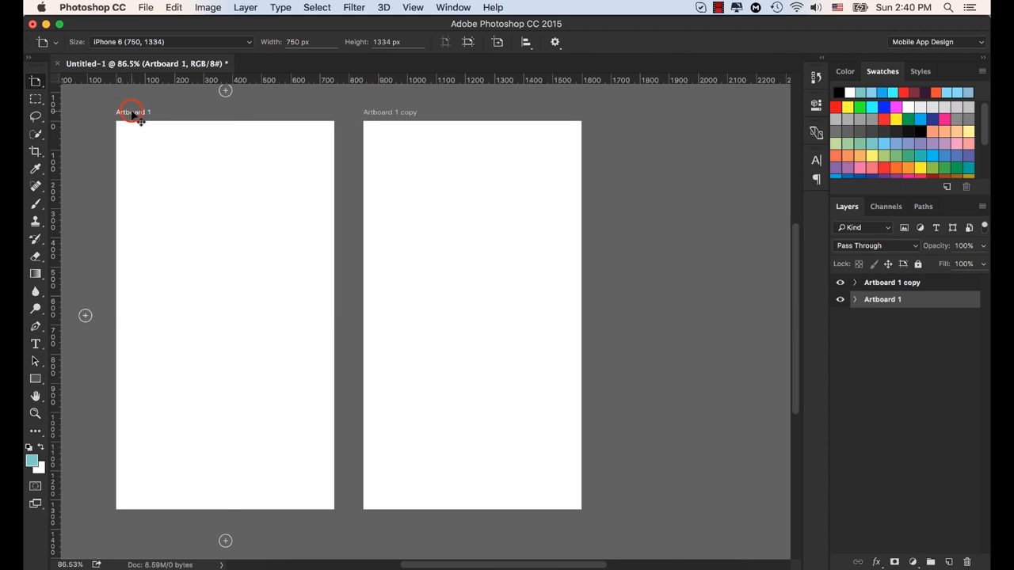
pyautogui.doubleClick(883, 299)
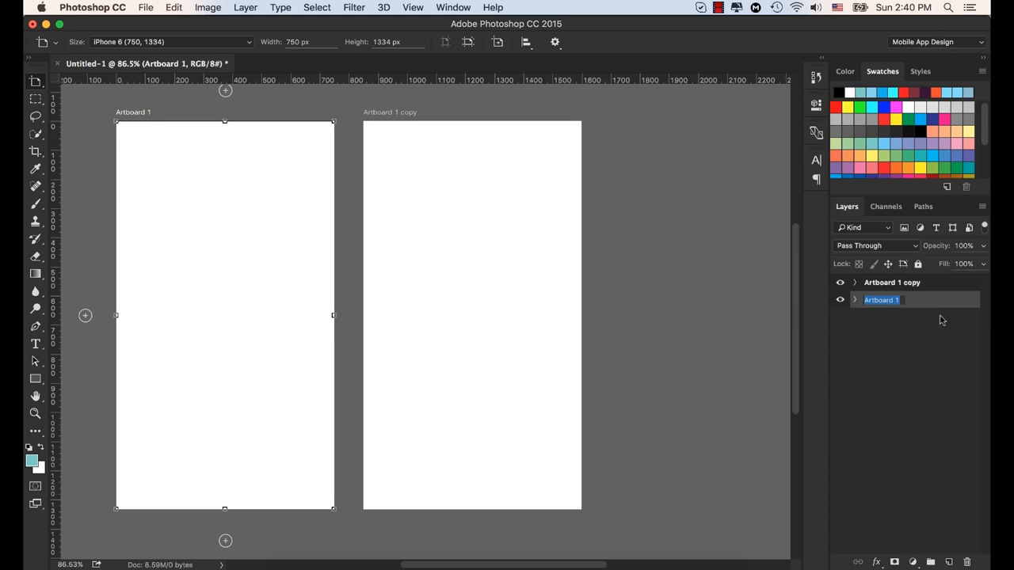
pyautogui.write('Signin')
pyautogui.press('Return')
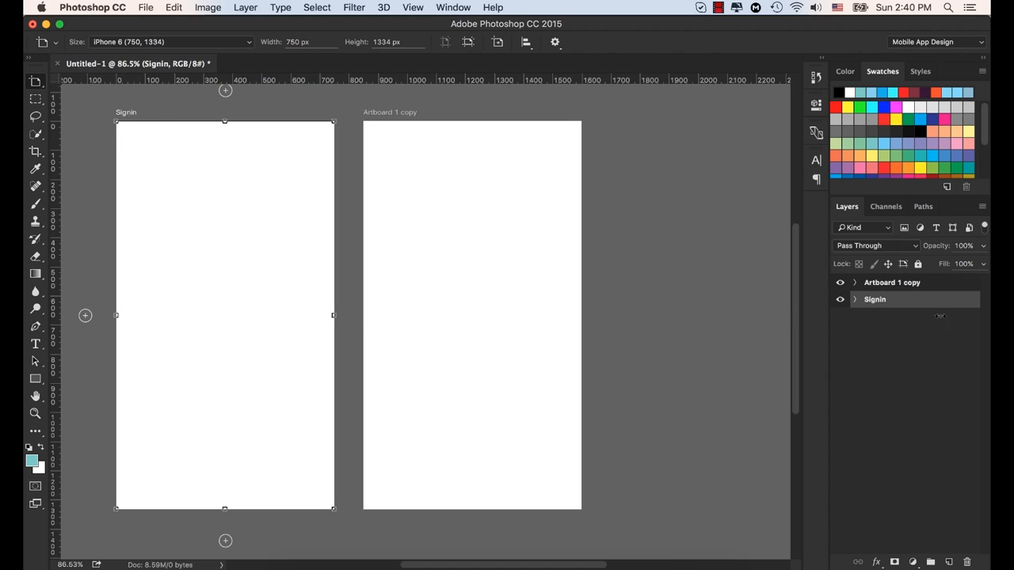
# Rename the duplicated artboard as "Signup".
pyautogui.doubleClick(883, 283)
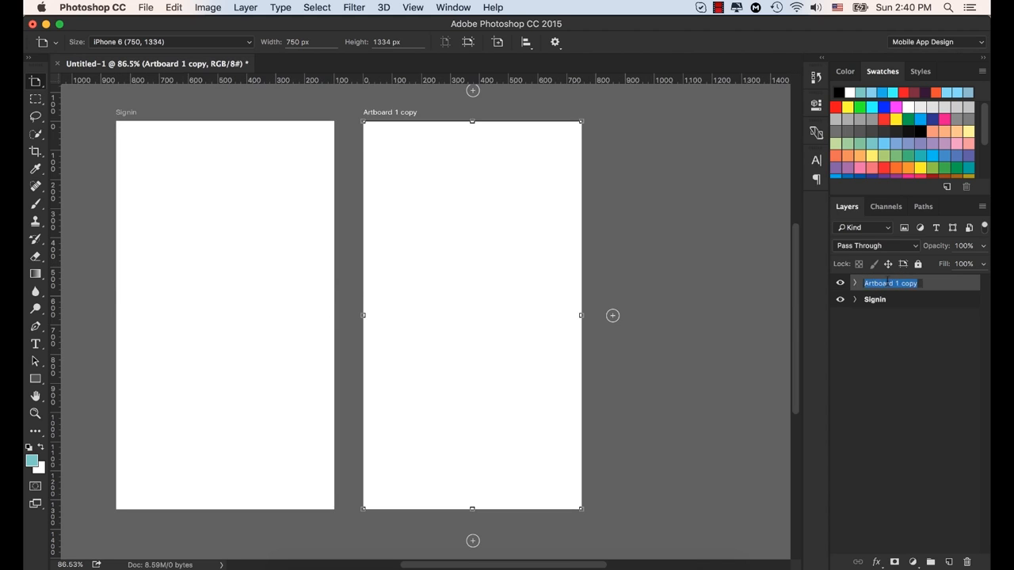
pyautogui.write('Signup')
pyautogui.press('Return')
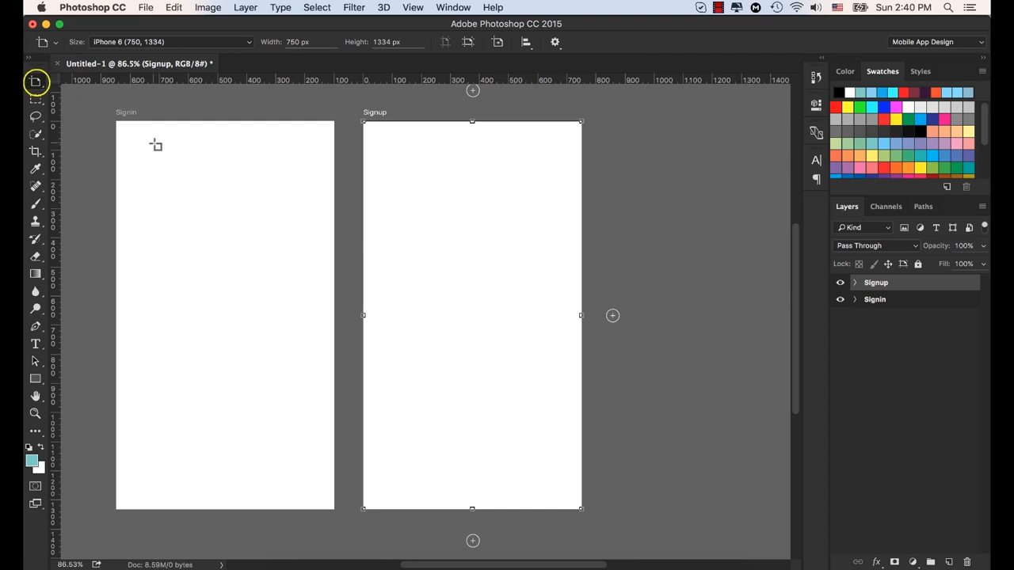
# Draw a third artboard of about 750 by 1334 px beside the right edge of Signup with the Artboard Tool.
pyautogui.moveTo(35, 82)
pyautogui.mouseDown()
pyautogui.moveTo(67, 85)
pyautogui.moveTo(37, 85)
pyautogui.mouseUp()
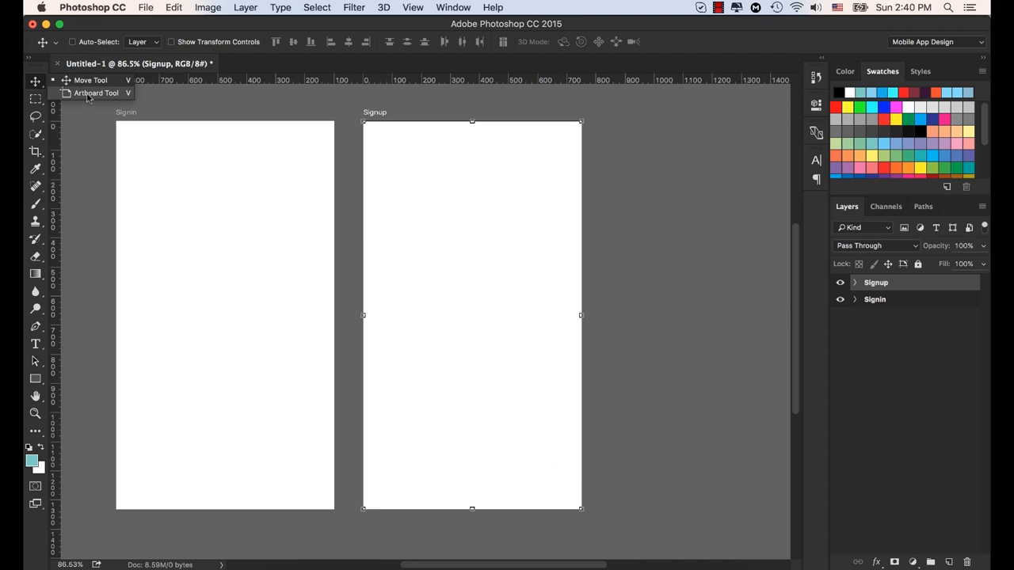
pyautogui.click(87, 92)
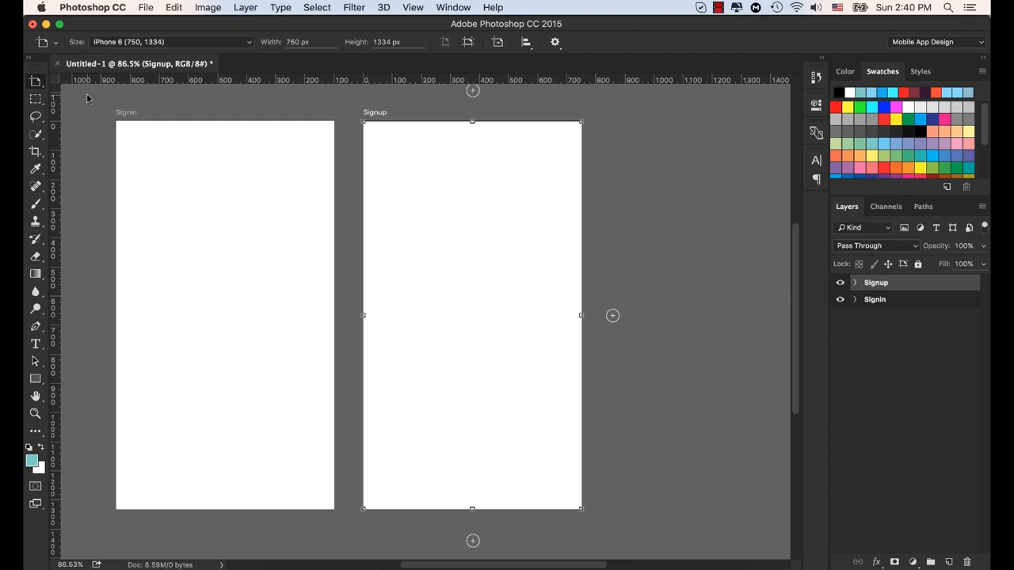
pyautogui.moveTo(599, 121); pyautogui.dragTo(779, 516)
# Rename the newly drawn artboard as "Home".
pyautogui.click(881, 282)
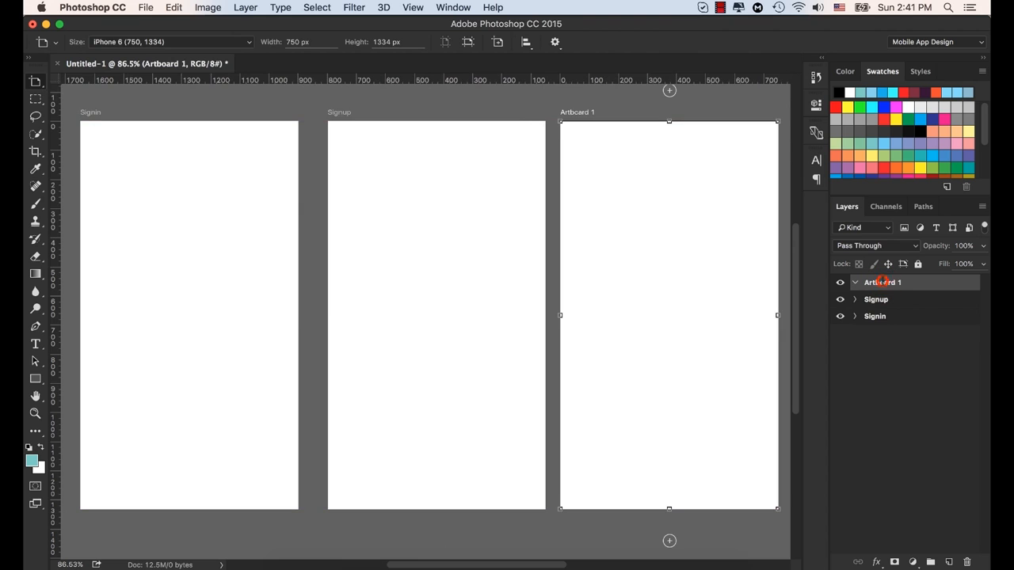
pyautogui.doubleClick(881, 282)
pyautogui.write('Home')
pyautogui.press('Return')
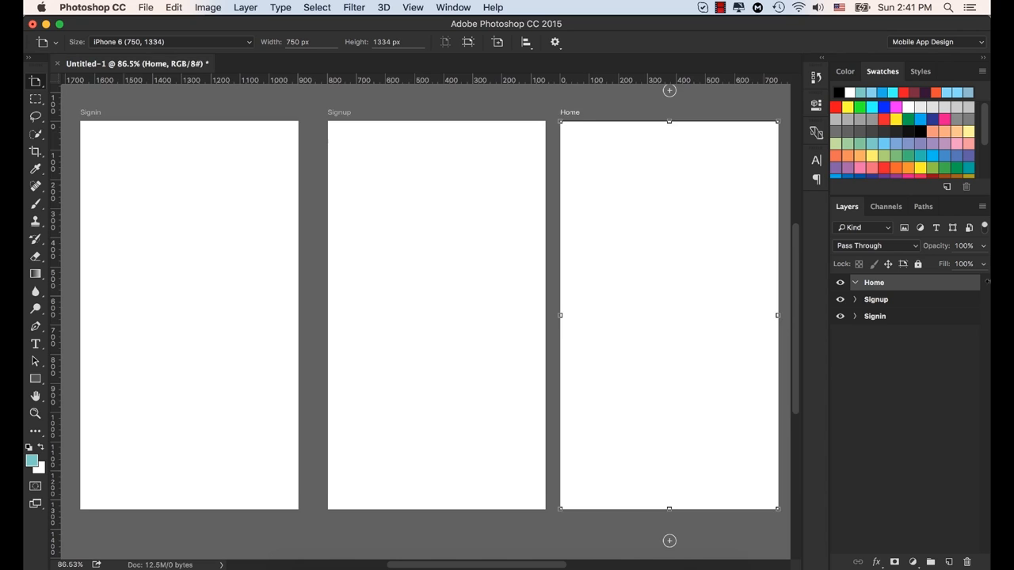
# Delete the Home artboard and undo the deletion.
pyautogui.scroll(-3, 417, 256)
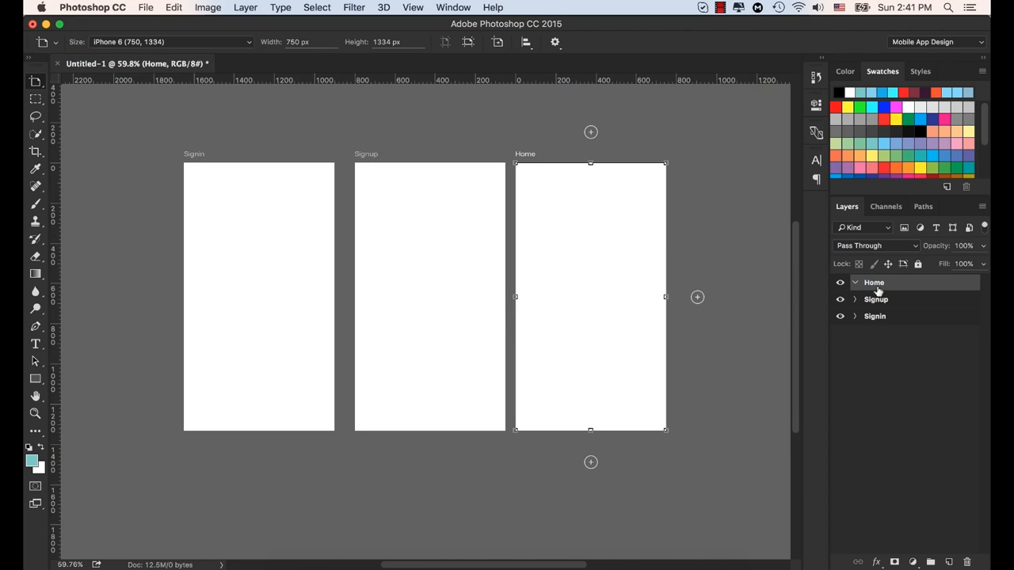
pyautogui.moveTo(877, 291); pyautogui.dragTo(969, 562)
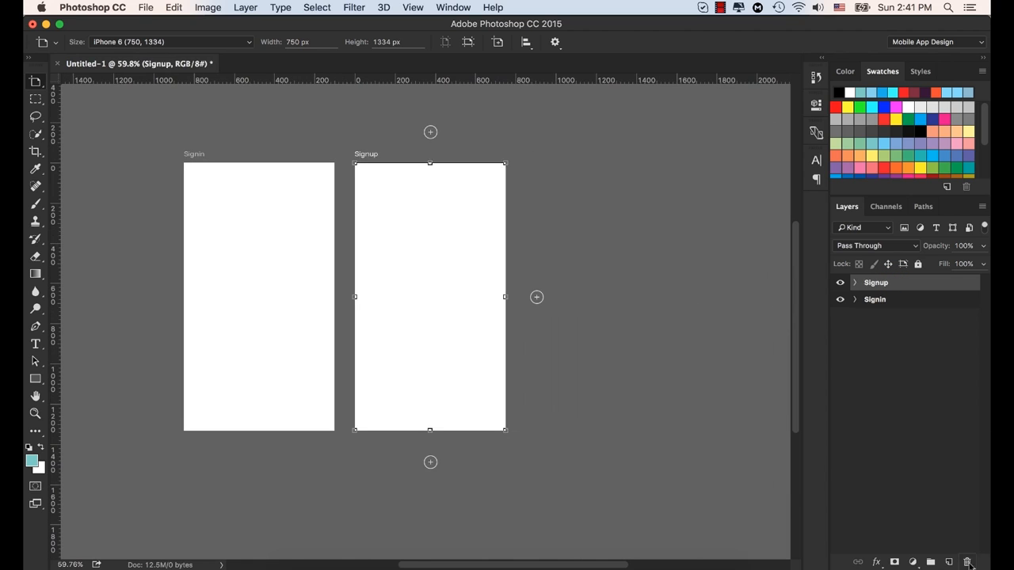
pyautogui.press('super+z')
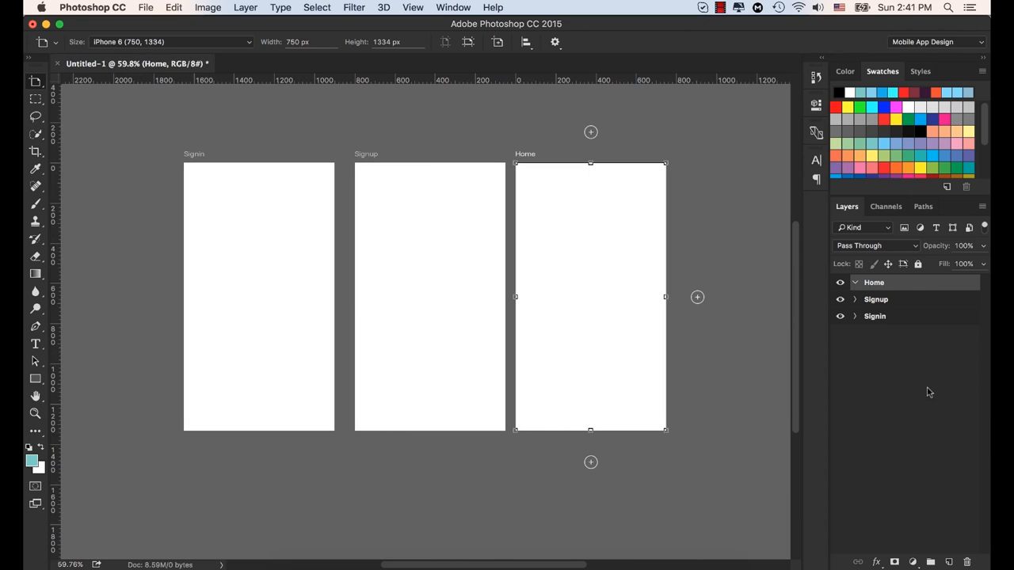
pyautogui.rightClick(917, 282)
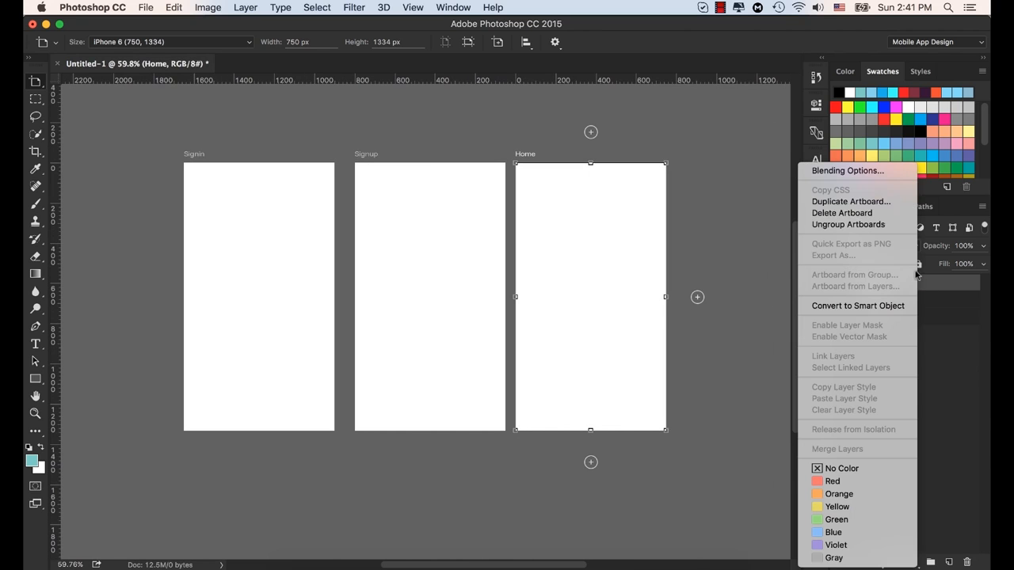
pyautogui.click(951, 339)
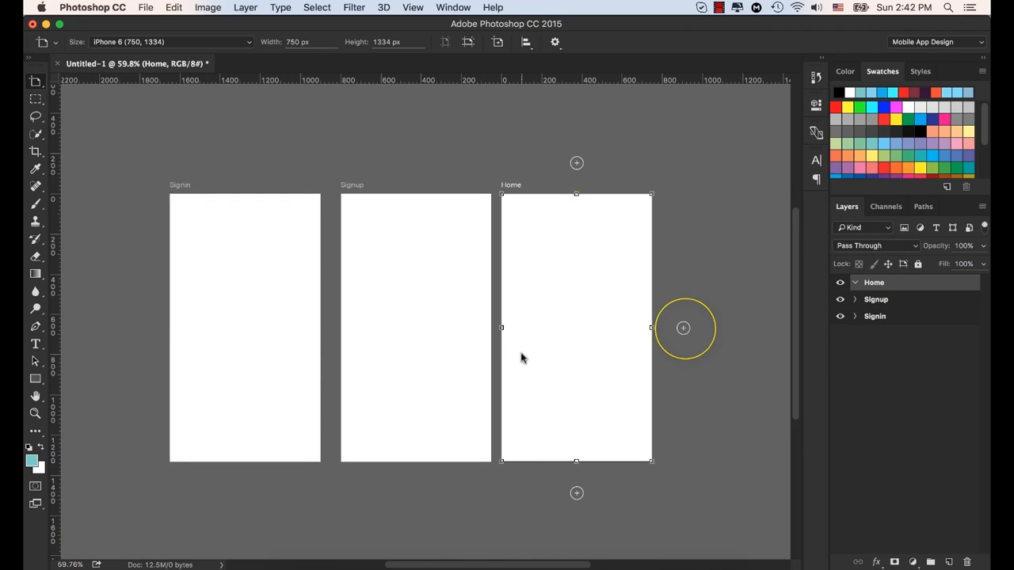
# Add a new artboard of the same size directly above the Home artboard.
pyautogui.scroll(-2, 521, 357)
pyautogui.scroll(-2, 521, 357)
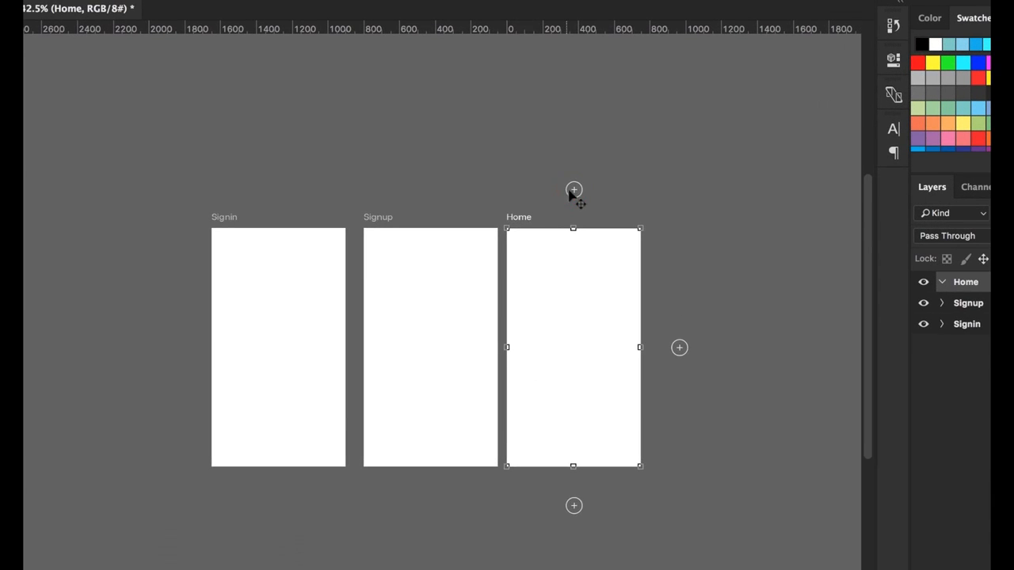
pyautogui.click(573, 189)
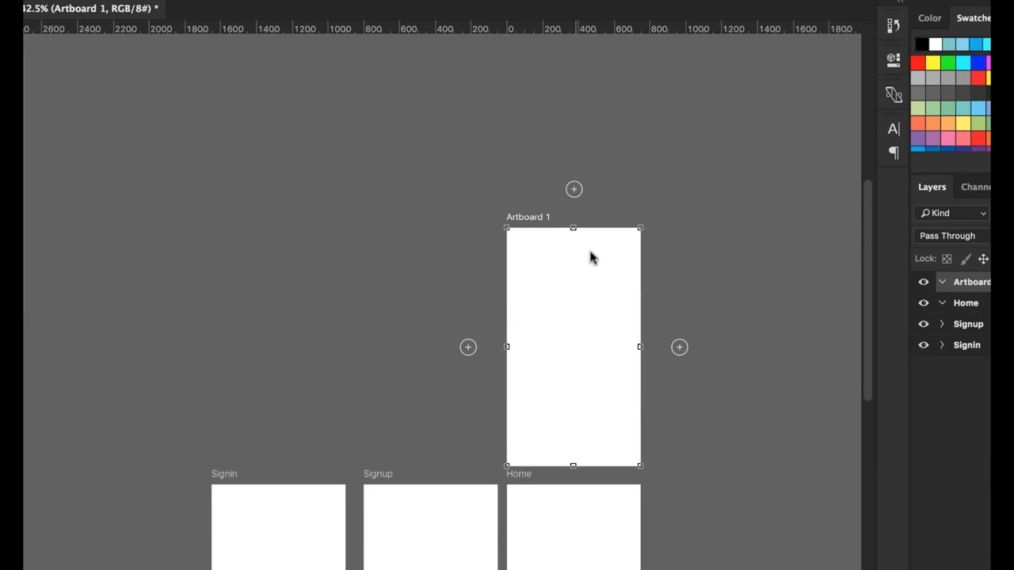
pyautogui.scroll(-4, 586, 432)
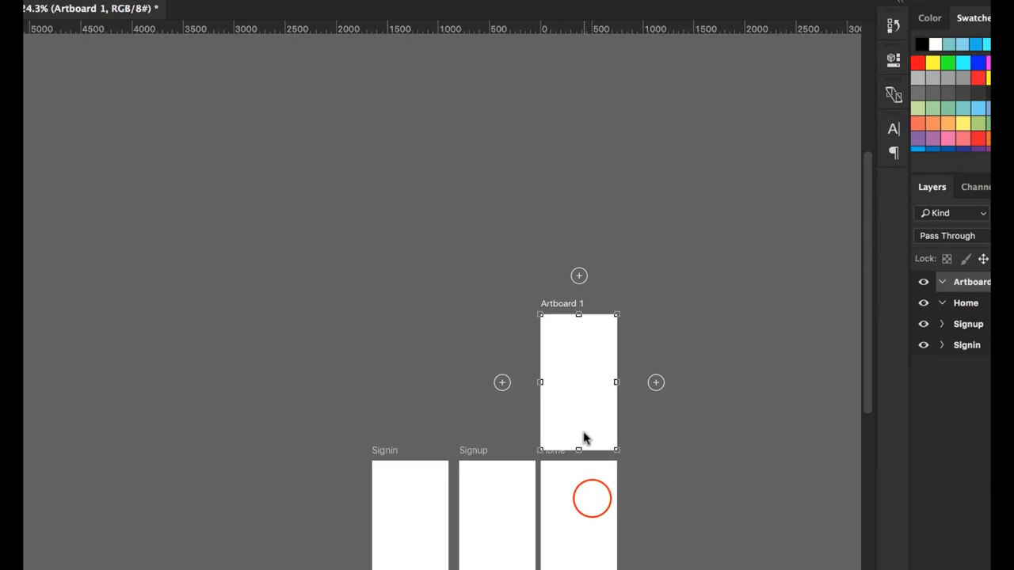
pyautogui.scroll(2, 588, 437)
pyautogui.moveTo(592, 497); pyautogui.dragTo(567, 408)
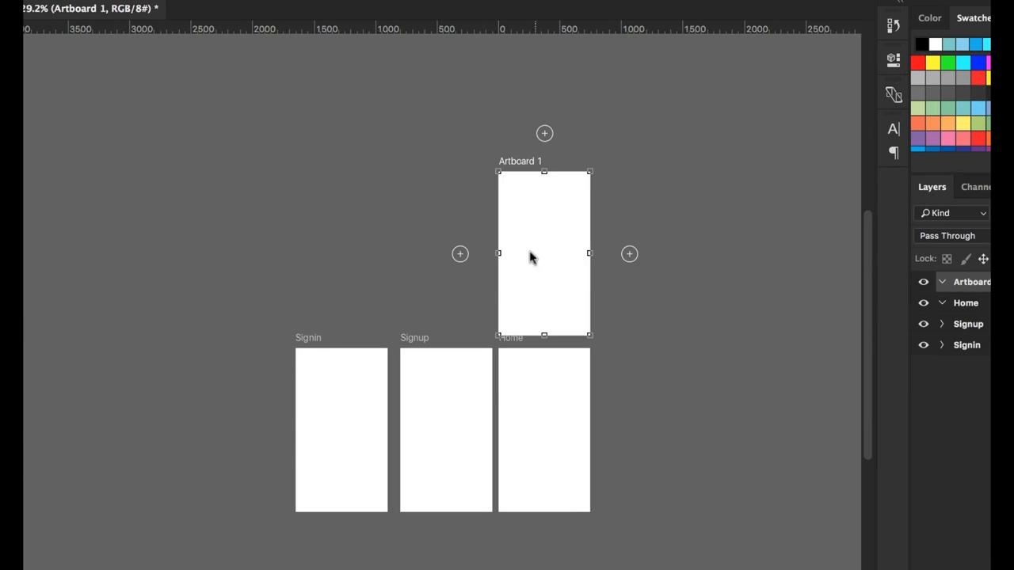
# Add two more artboards of the same size in a row to the left of Artboard 1.
pyautogui.click(460, 253)
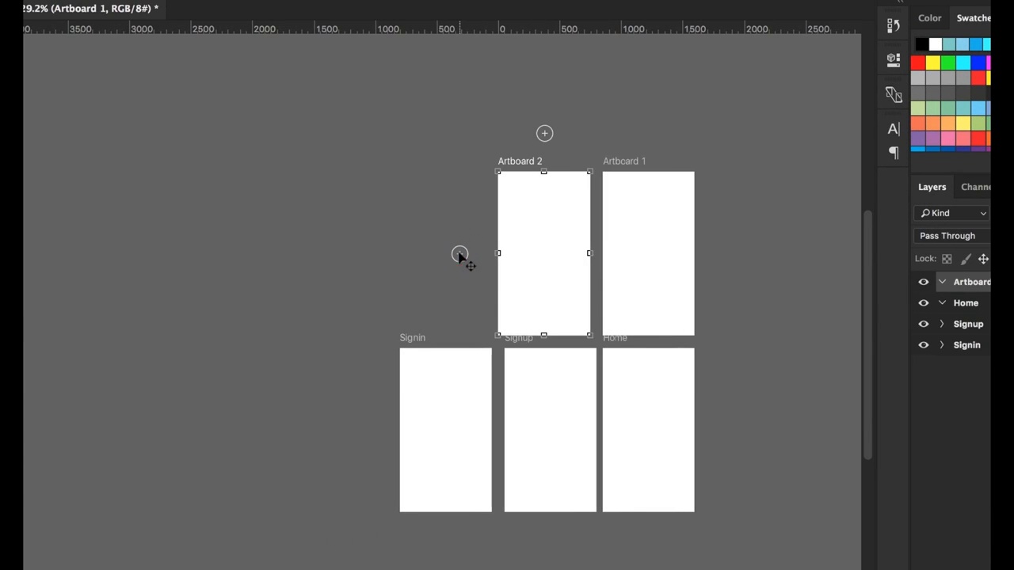
pyautogui.click(460, 253)
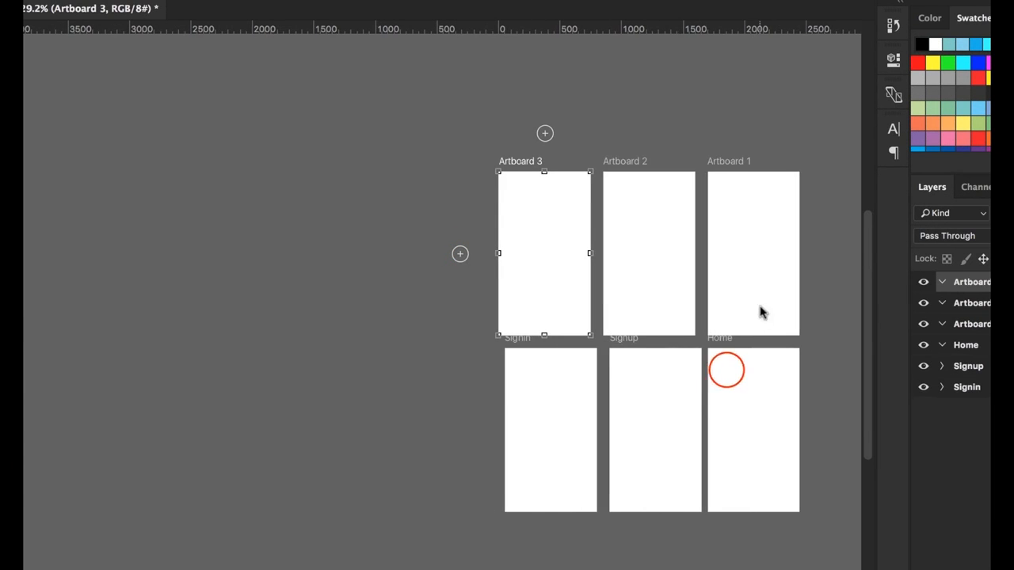
pyautogui.moveTo(727, 369); pyautogui.dragTo(499, 339)
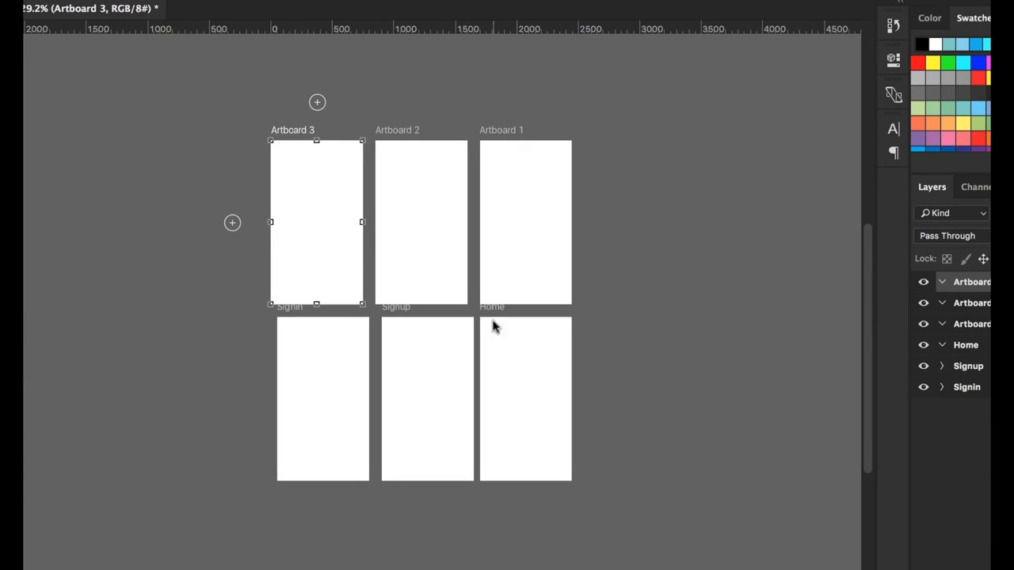
pyautogui.scroll(1, 450, 290)
pyautogui.scroll(2, 450, 290)
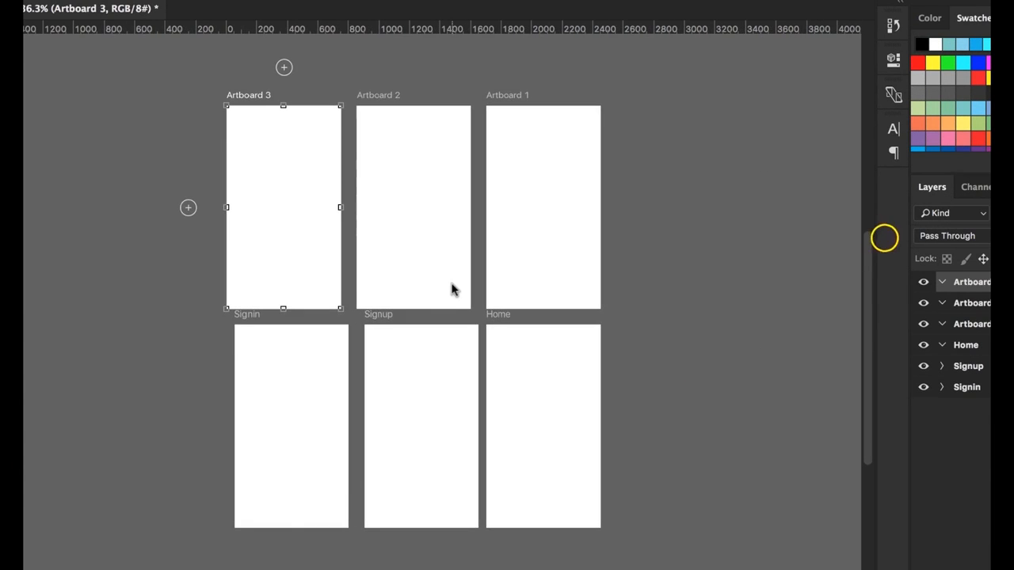
# Draw a black rectangle of about 283 by 225 px in the middle of Artboard 3.
pyautogui.click(35, 379)
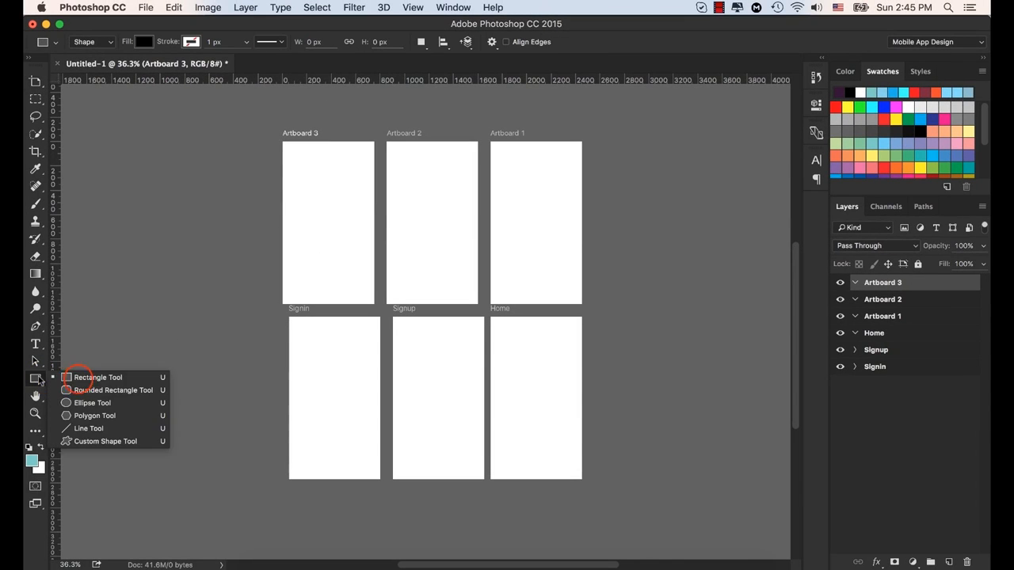
pyautogui.click(87, 378)
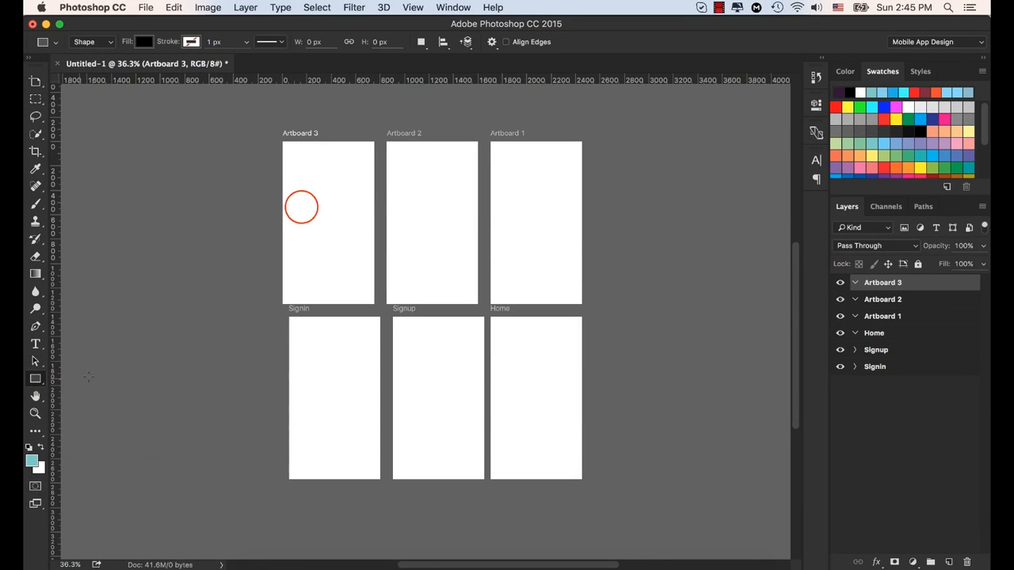
pyautogui.moveTo(301, 207); pyautogui.dragTo(337, 235)
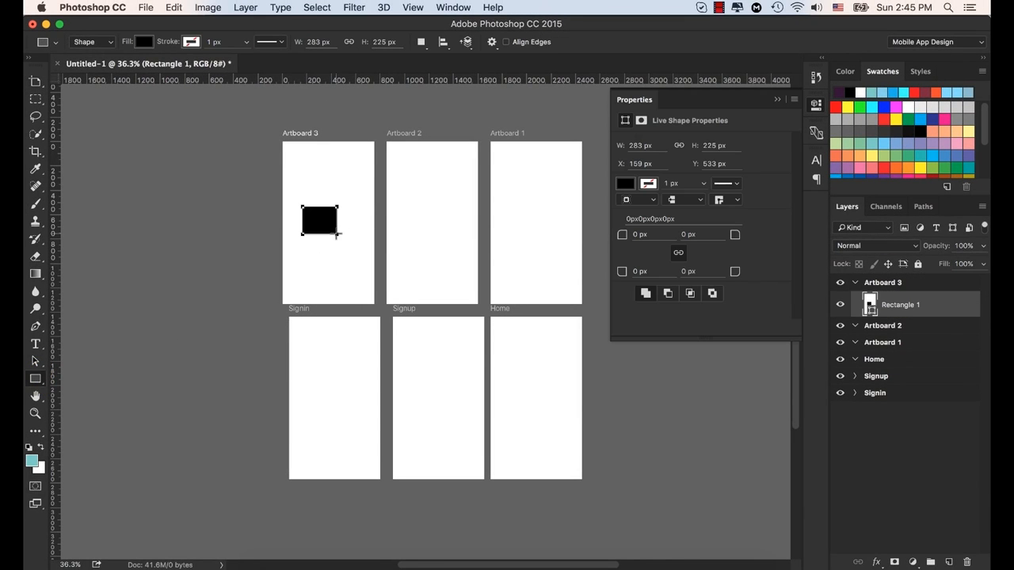
pyautogui.click(777, 99)
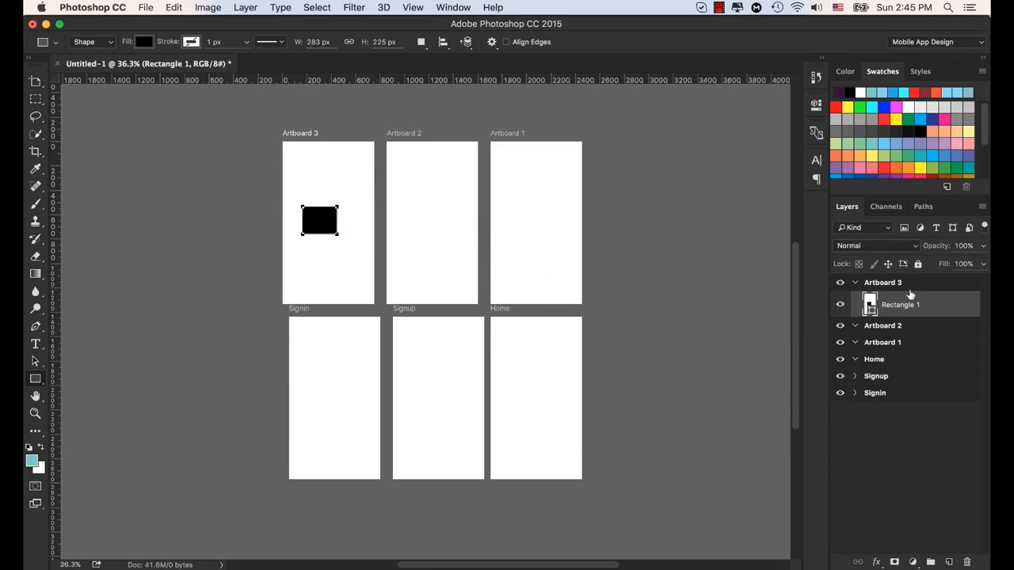
# Duplicate the black rectangle onto Artboard 2, Artboard 1, Home, Signup and Signin with the Move Tool.
pyautogui.moveTo(36, 83); pyautogui.dragTo(87, 84)
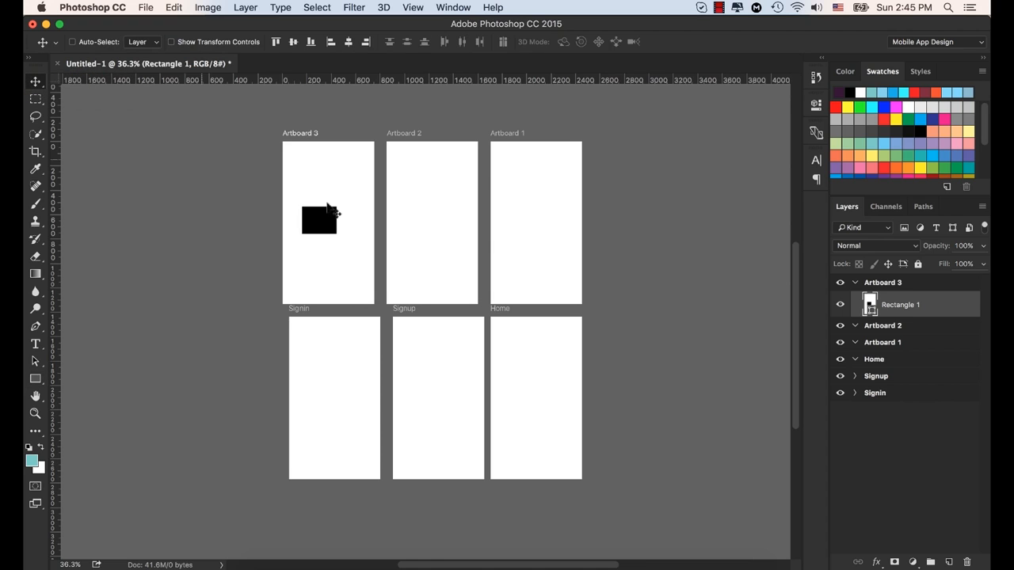
pyautogui.click(321, 217)
pyautogui.moveTo(325, 225); pyautogui.dragTo(442, 229)
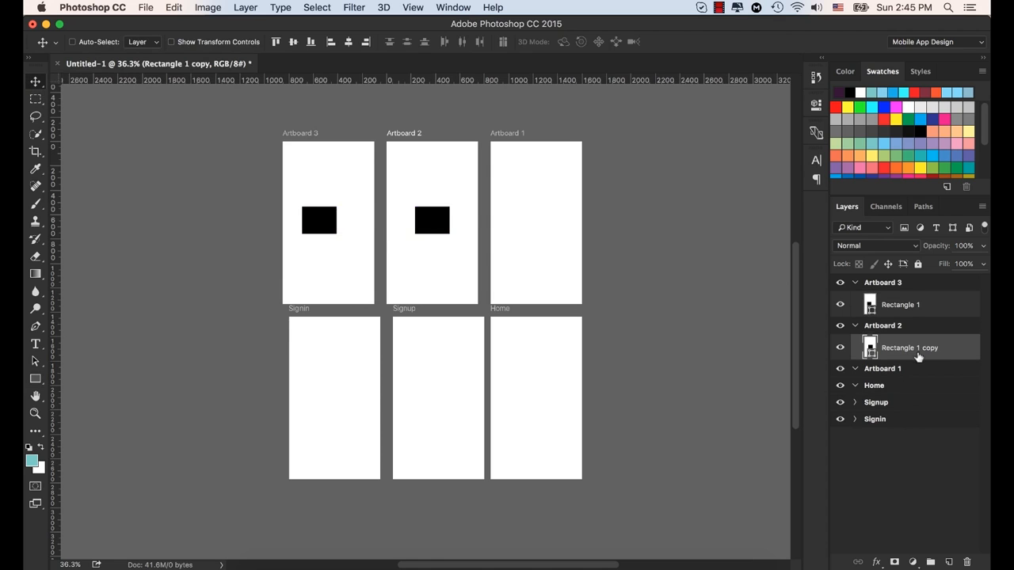
pyautogui.moveTo(432, 220); pyautogui.dragTo(536, 223)
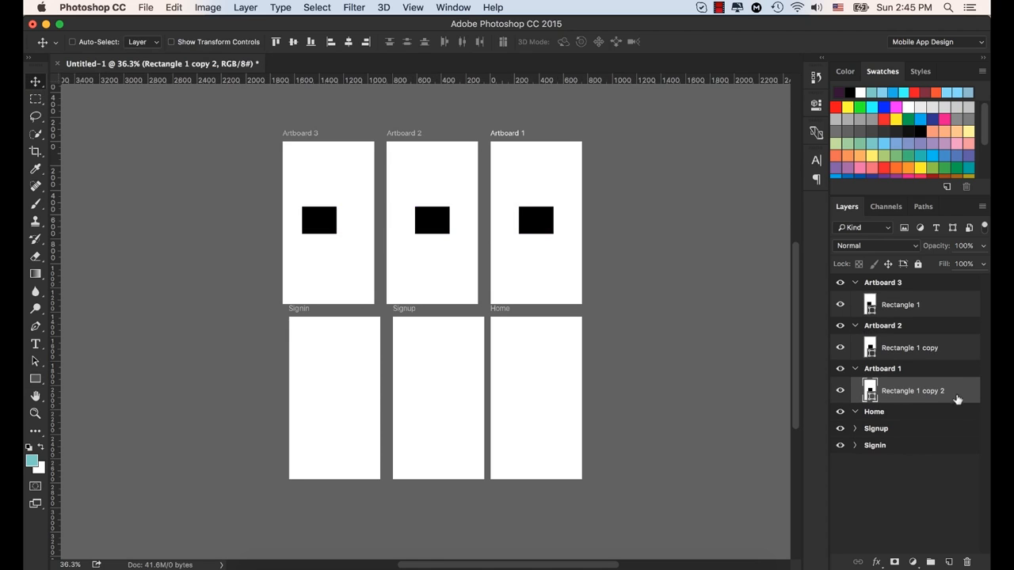
pyautogui.moveTo(536, 220); pyautogui.dragTo(347, 364)
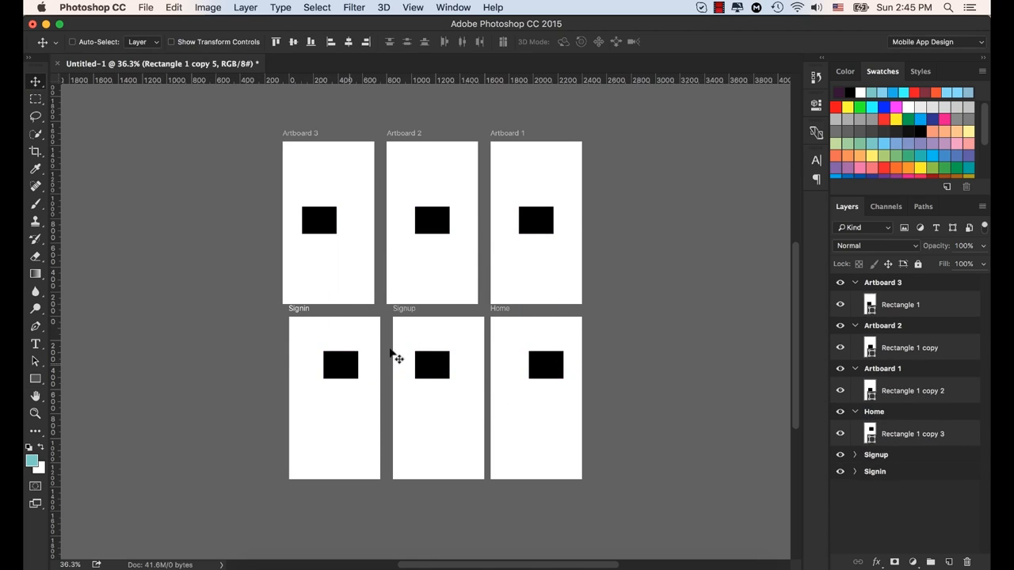
# Expand the Signup and Signin artboards and examine the rectangle copies listed under each artboard.
pyautogui.click(854, 455)
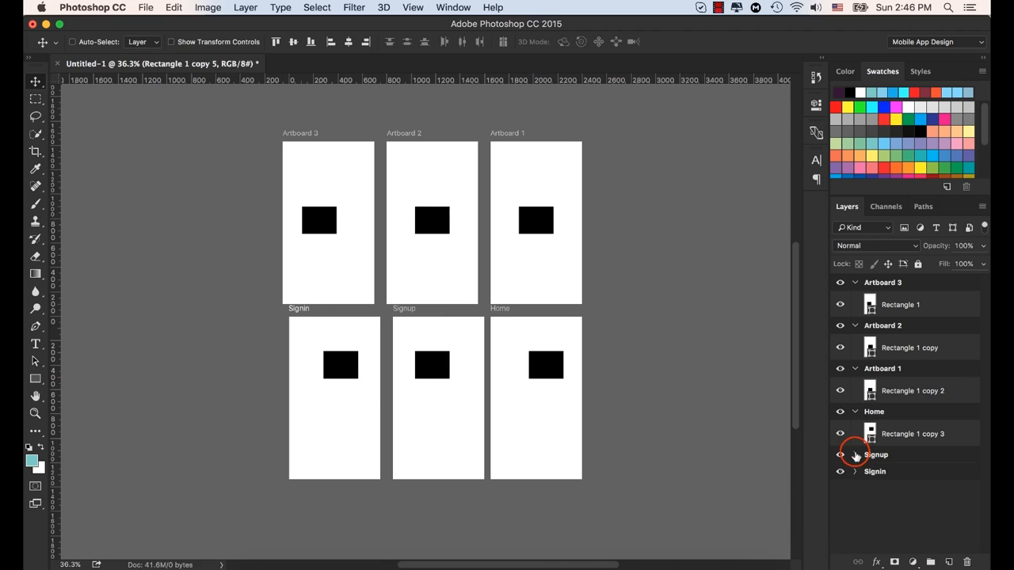
pyautogui.click(855, 523)
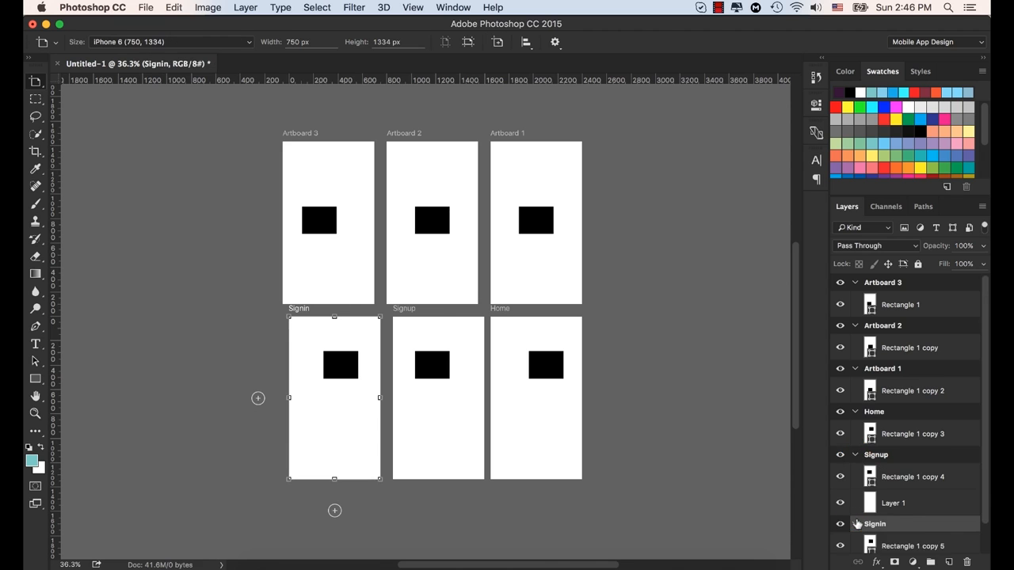
pyautogui.scroll(-2, 923, 438)
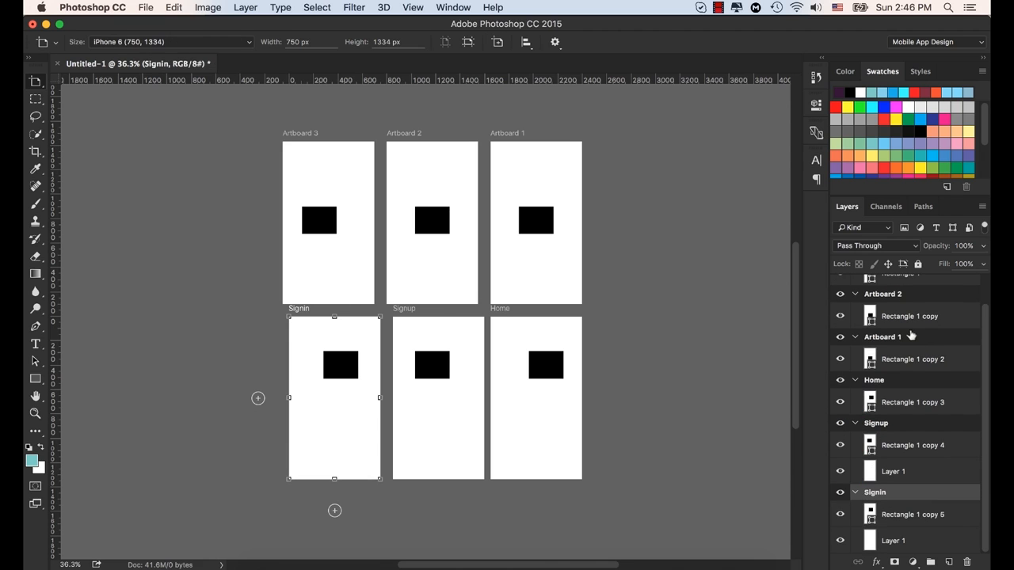
pyautogui.scroll(2, 908, 396)
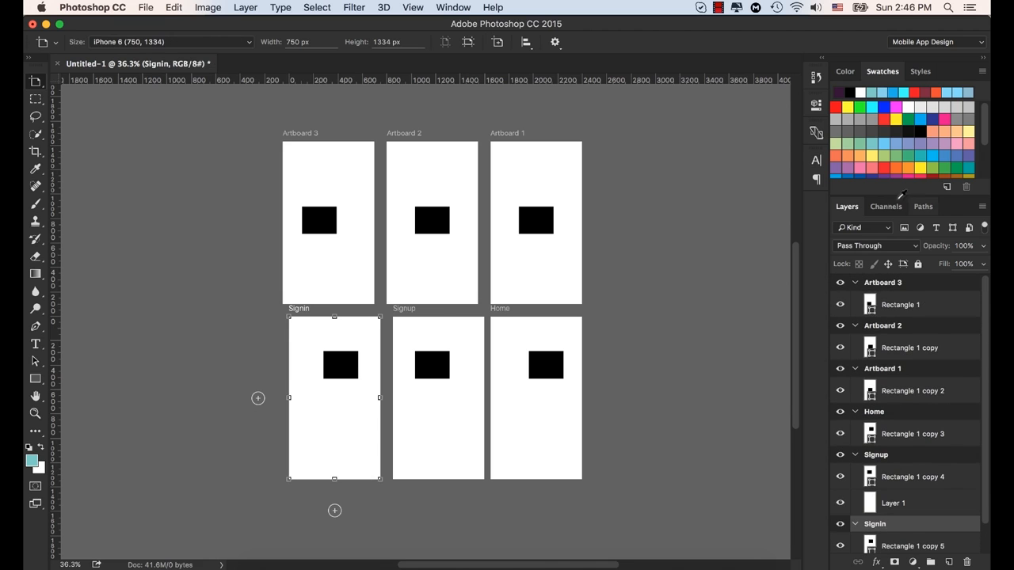
# Revert the document history to the last new artboard, before the rectangle was drawn.
pyautogui.click(816, 78)
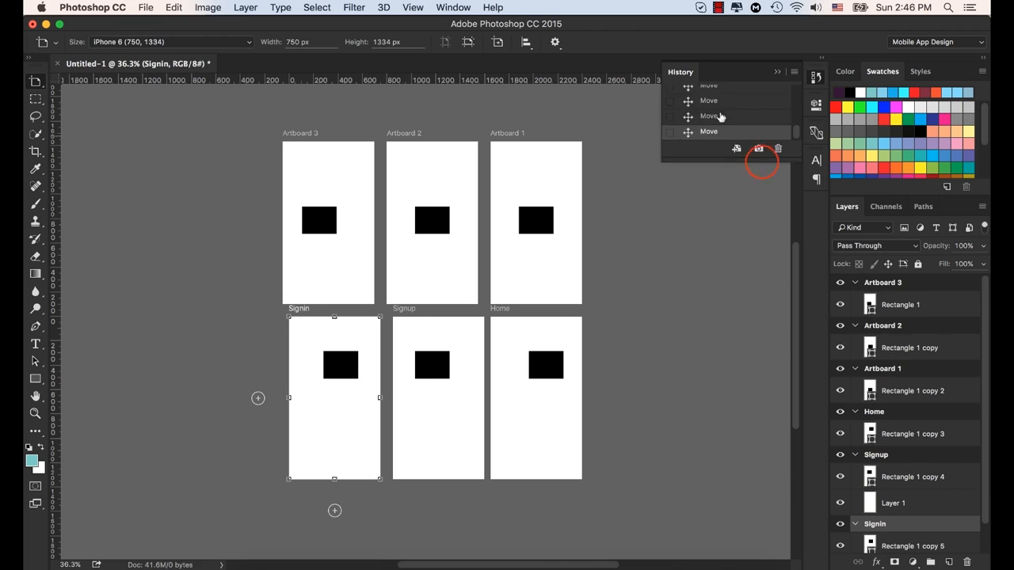
pyautogui.moveTo(761, 162); pyautogui.dragTo(759, 409)
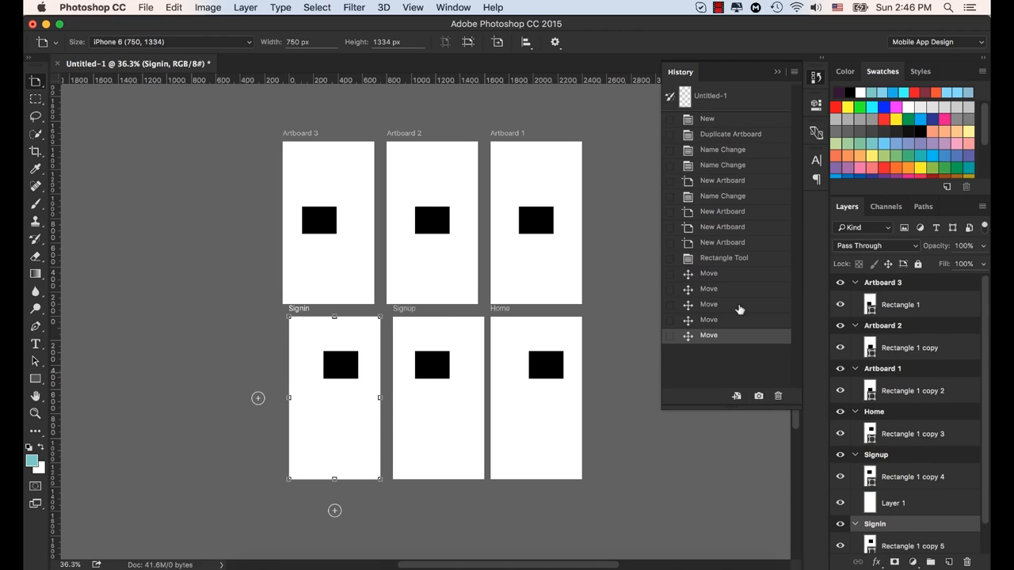
pyautogui.click(709, 244)
pyautogui.click(708, 256)
pyautogui.click(708, 239)
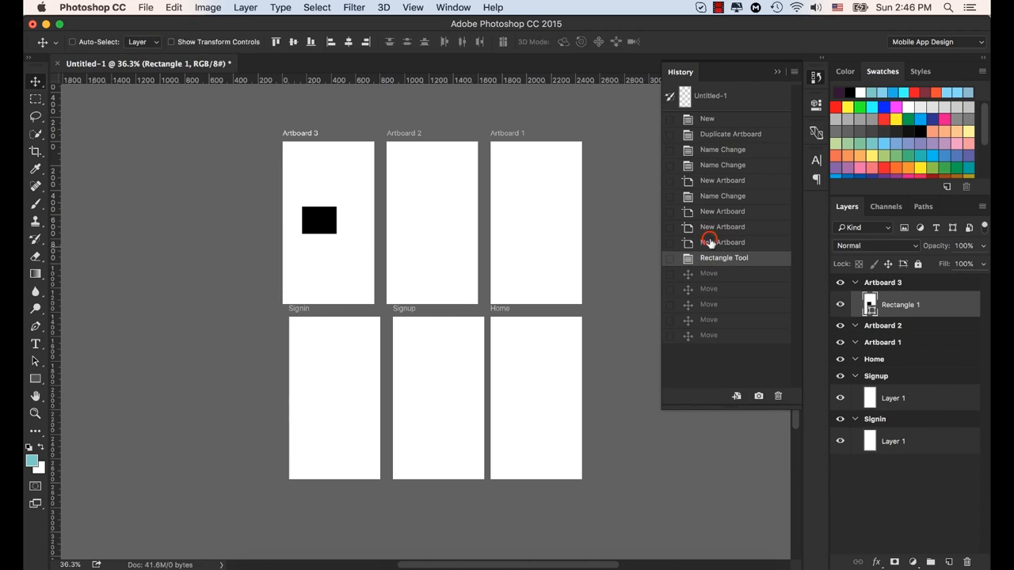
pyautogui.click(778, 72)
pyautogui.click(778, 72)
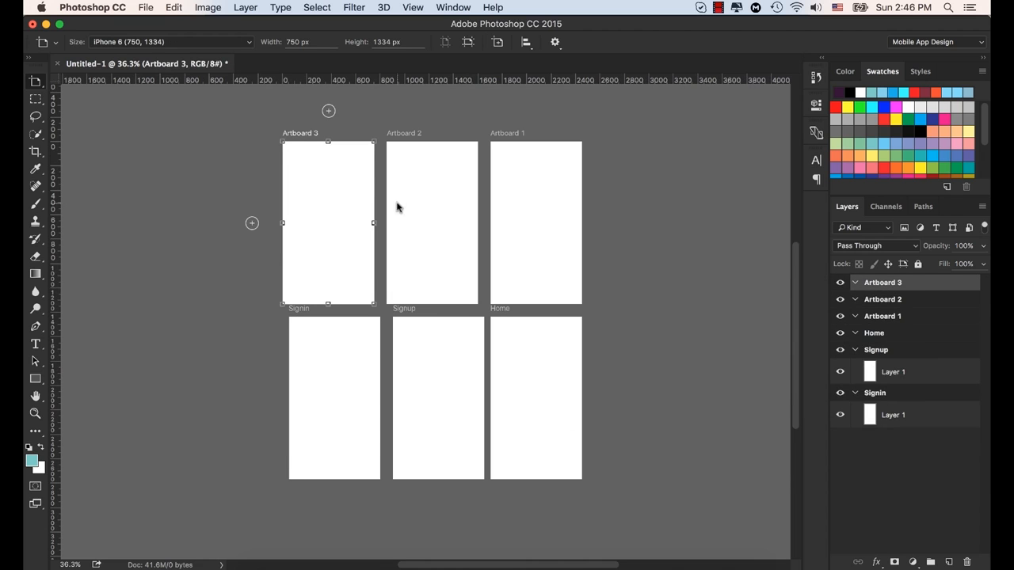
# Draw a butterfly custom shape of about 315 by 245 px near the top of Artboard 3.
pyautogui.moveTo(32, 379); pyautogui.dragTo(81, 386)
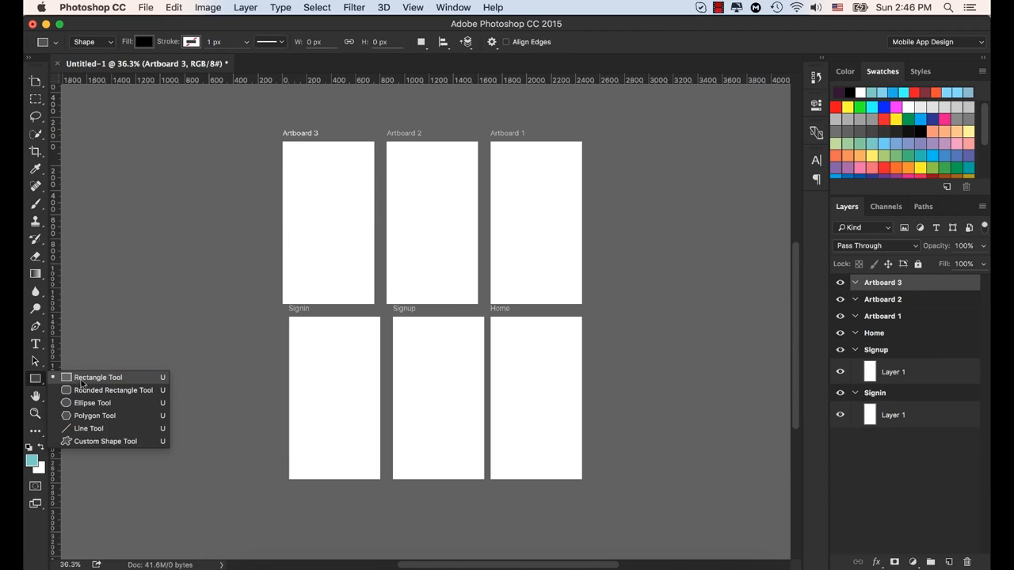
pyautogui.click(84, 416)
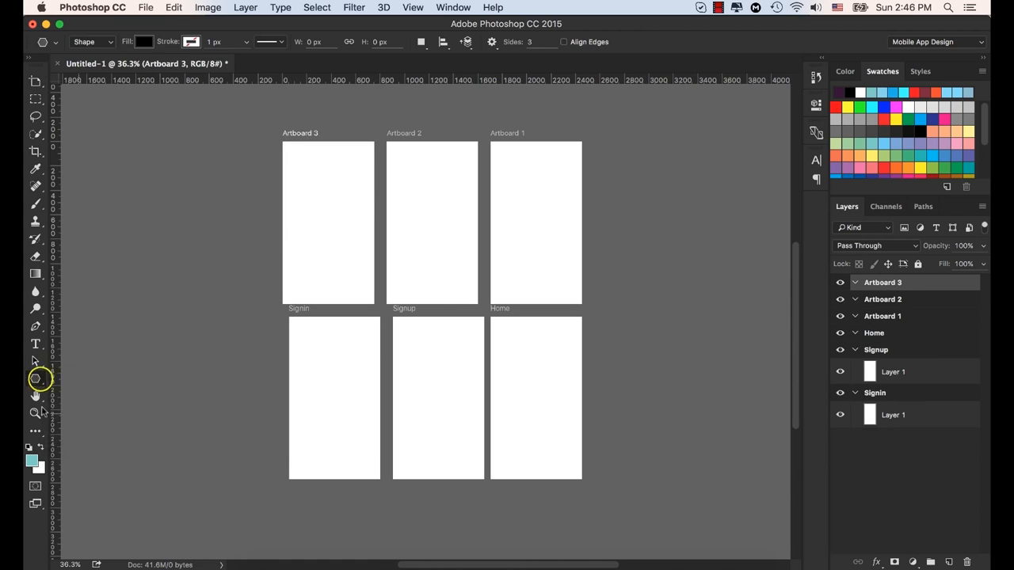
pyautogui.moveTo(38, 379); pyautogui.dragTo(101, 442)
pyautogui.click(538, 42)
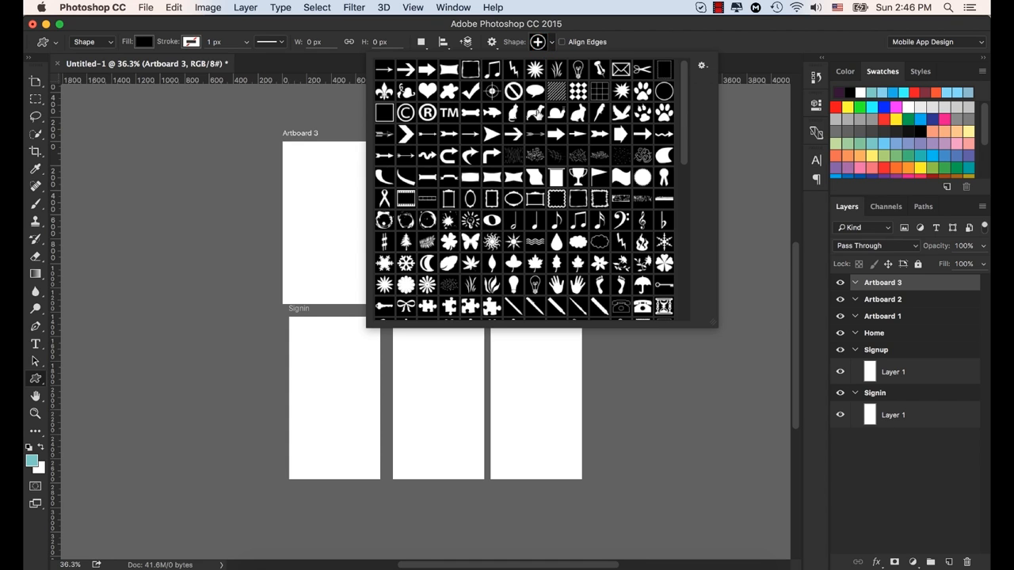
pyautogui.click(471, 241)
pyautogui.click(294, 158)
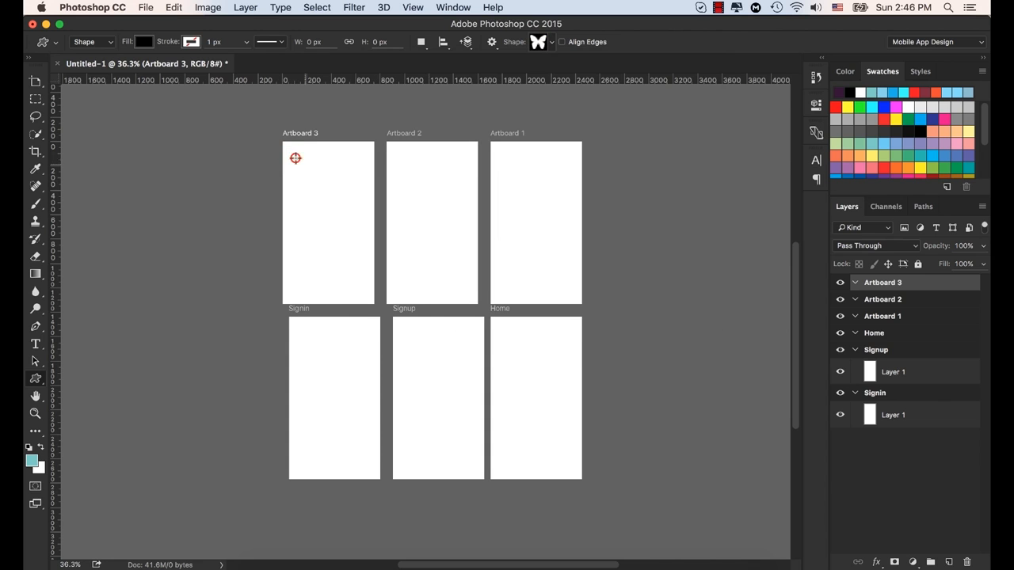
pyautogui.moveTo(295, 158); pyautogui.dragTo(335, 189)
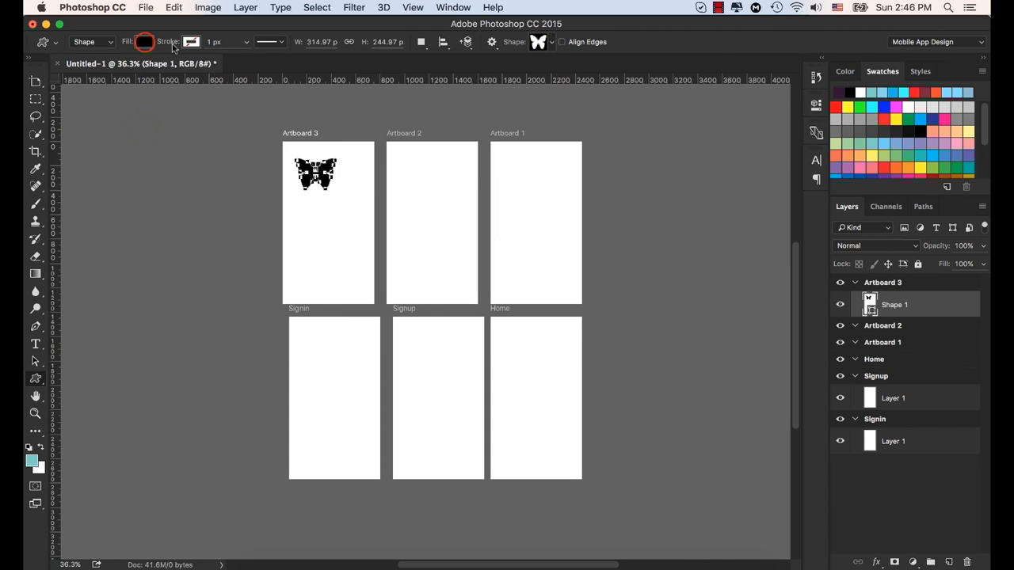
# Change the butterfly's fill to magenta and convert its layer to a smart object.
pyautogui.click(143, 41)
pyautogui.click(142, 126)
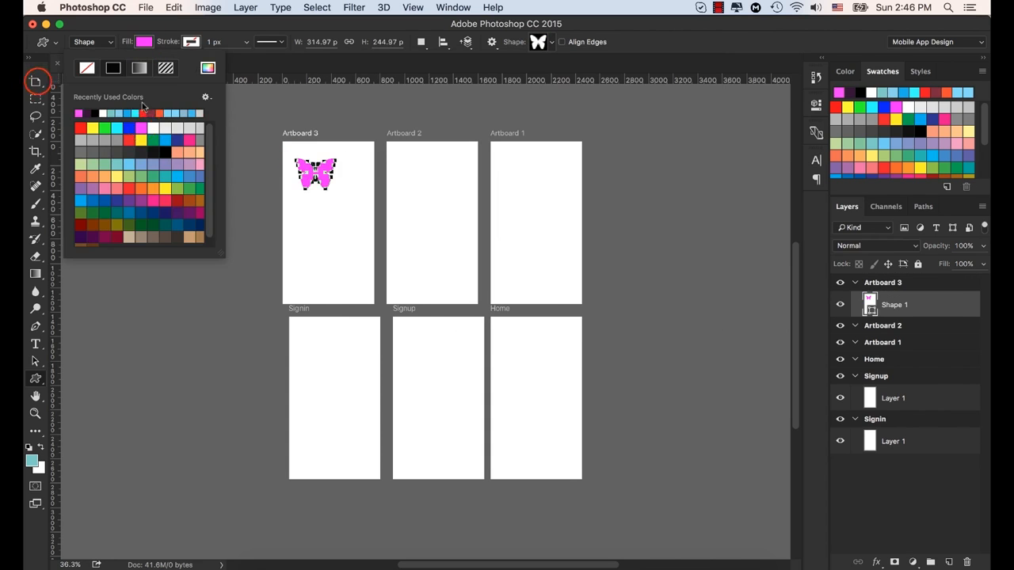
pyautogui.click(35, 81)
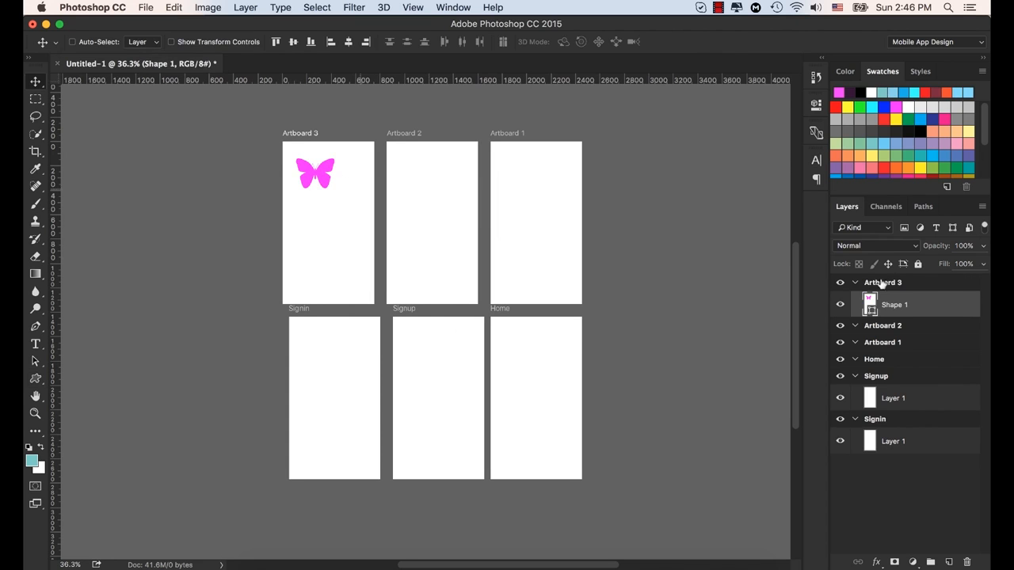
pyautogui.rightClick(918, 302)
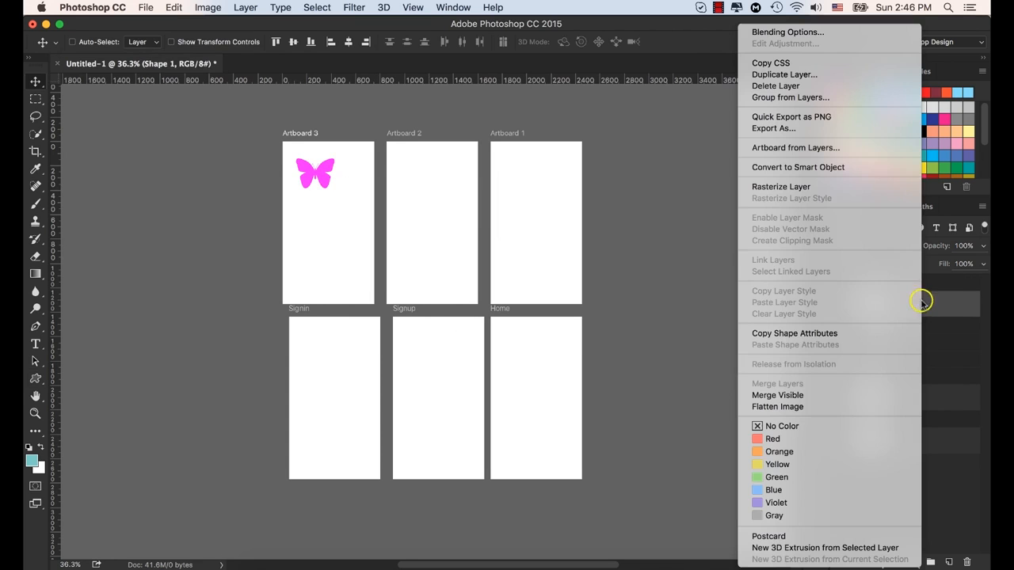
pyautogui.click(821, 168)
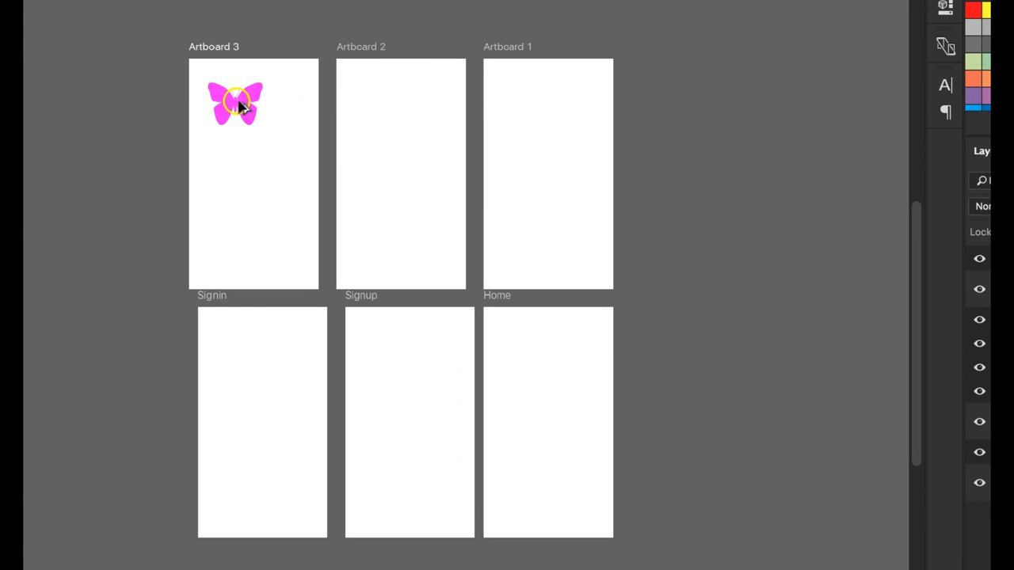
# Duplicate the butterfly smart object onto the upper part of Artboard 2, Artboard 1, Home, Signup and Signin.
pyautogui.click(315, 172)
pyautogui.moveTo(266, 108); pyautogui.dragTo(374, 98)
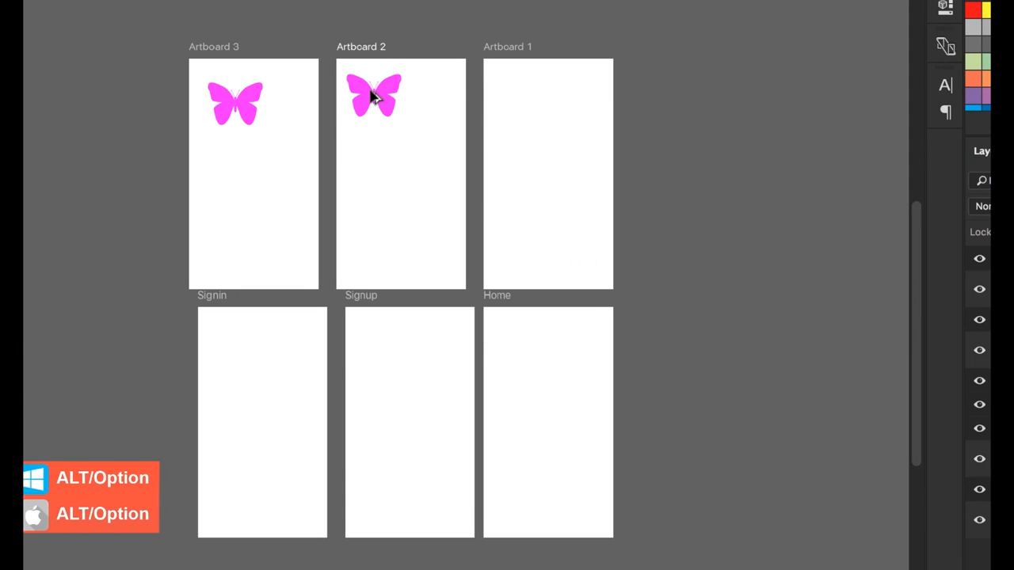
pyautogui.keyDown('alt'); pyautogui.click(370, 90); pyautogui.keyUp('alt')
pyautogui.moveTo(370, 93); pyautogui.dragTo(517, 92)
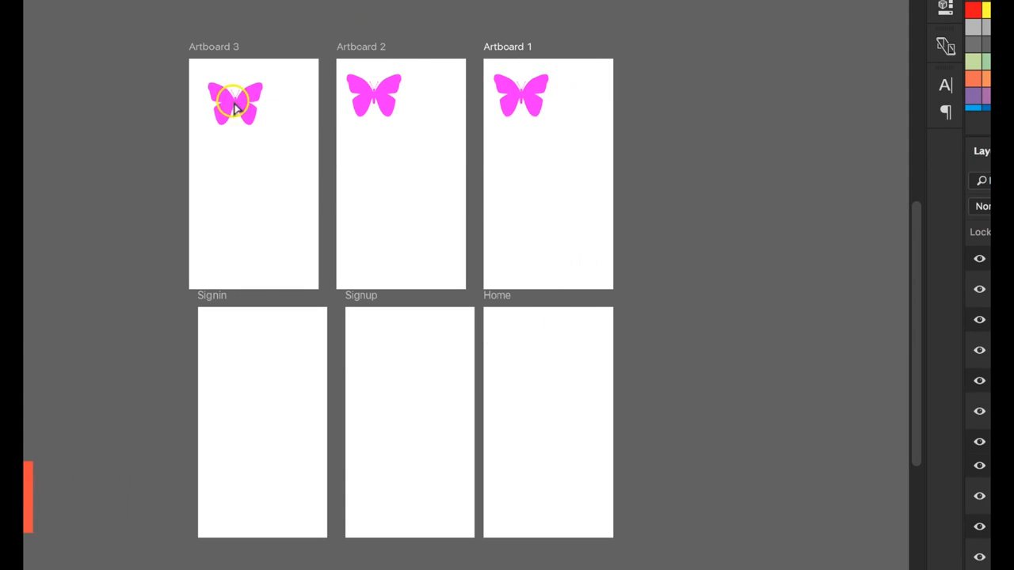
pyautogui.moveTo(234, 105); pyautogui.dragTo(251, 366)
pyautogui.click(536, 342)
pyautogui.moveTo(536, 342); pyautogui.dragTo(281, 342)
pyautogui.click(429, 342)
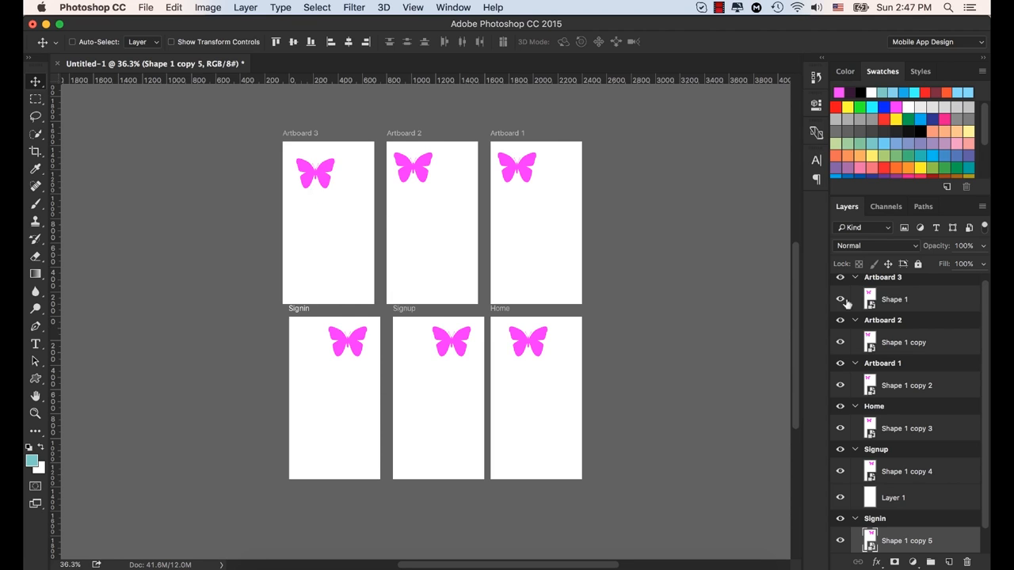
# Open the contents of Artboard 3's Shape 1 smart object for editing.
pyautogui.scroll(1, 903, 345)
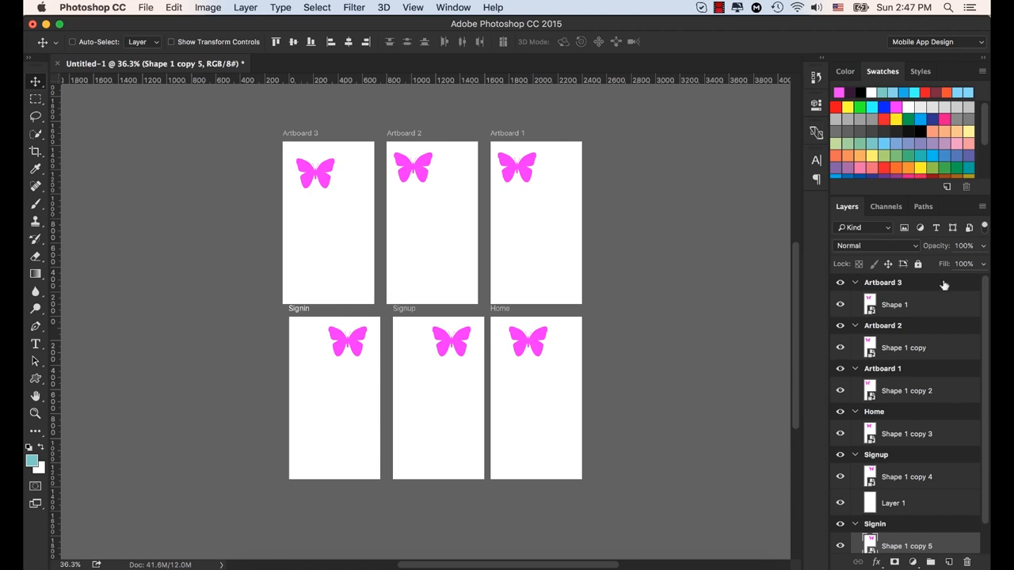
pyautogui.click(873, 311)
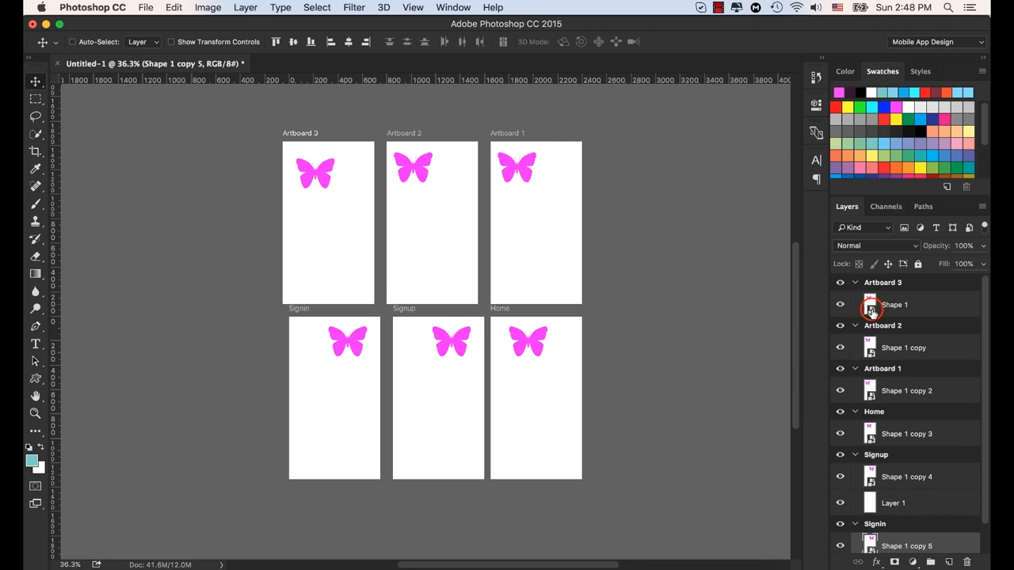
pyautogui.doubleClick(870, 310)
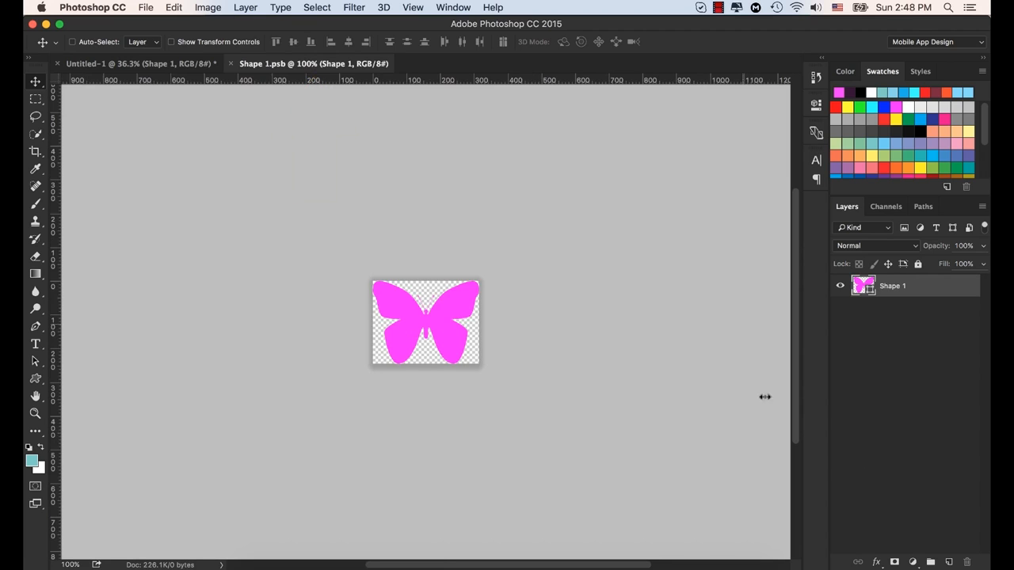
# Add a Color Overlay layer style in bright blue at 100% opacity to the butterfly layer.
pyautogui.click(877, 561)
pyautogui.click(891, 489)
pyautogui.moveTo(531, 196); pyautogui.dragTo(840, 110)
pyautogui.click(821, 149)
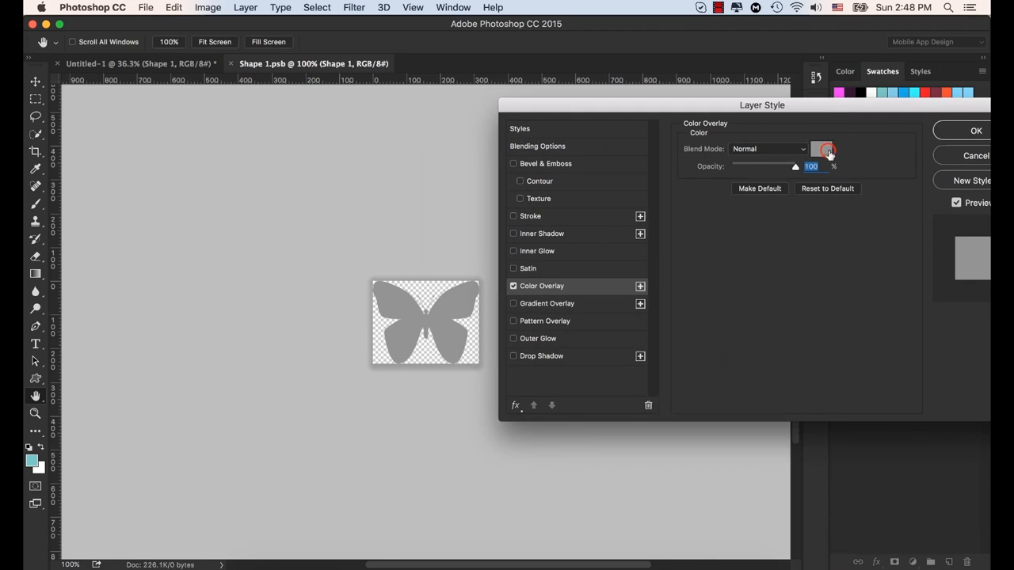
pyautogui.moveTo(768, 279); pyautogui.dragTo(770, 274)
pyautogui.click(756, 218)
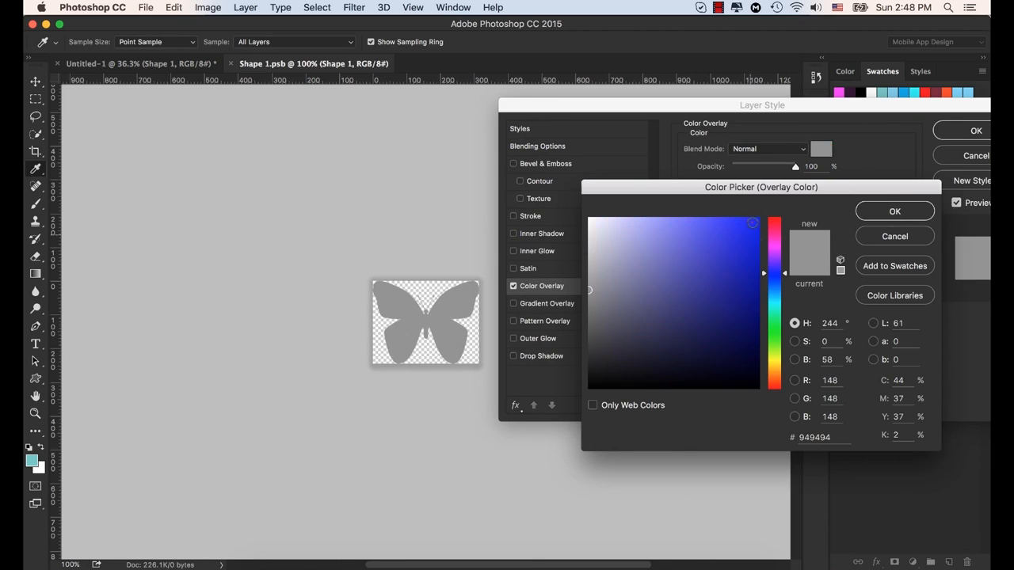
pyautogui.click(894, 211)
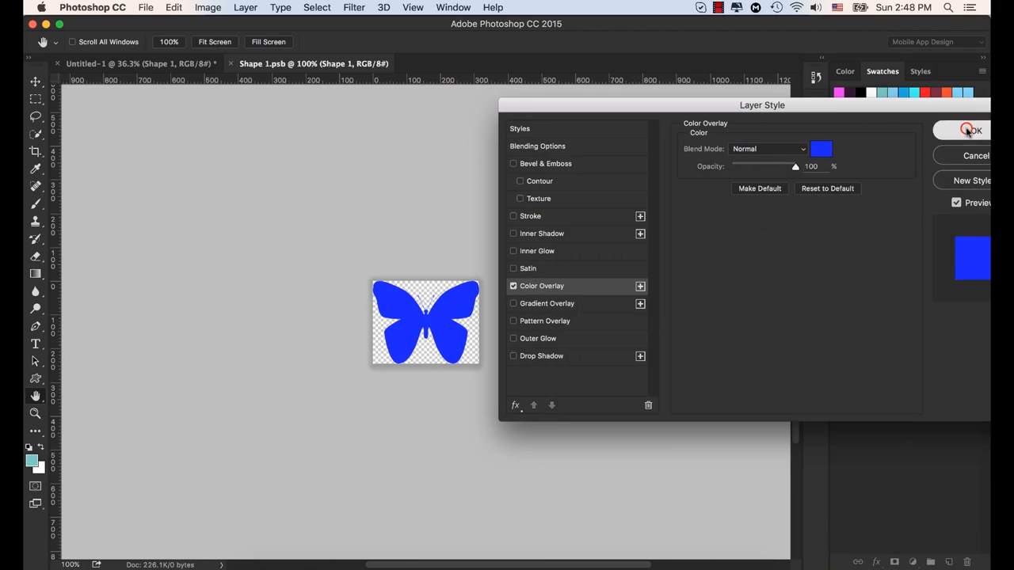
pyautogui.click(971, 131)
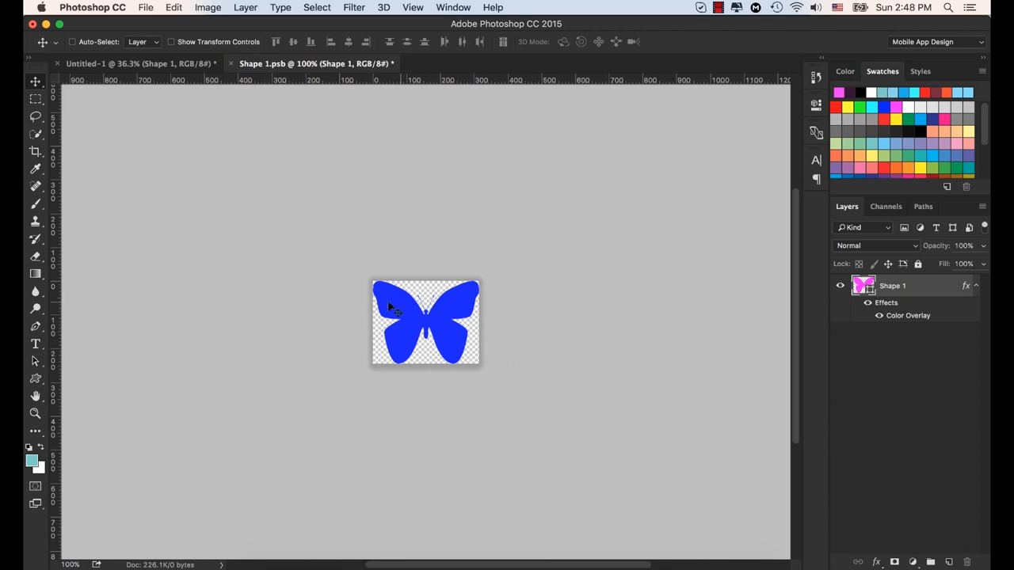
# Save the edited smart object contents and switch to the Untitled-1 document to check the artboards.
pyautogui.click(146, 7)
pyautogui.click(168, 135)
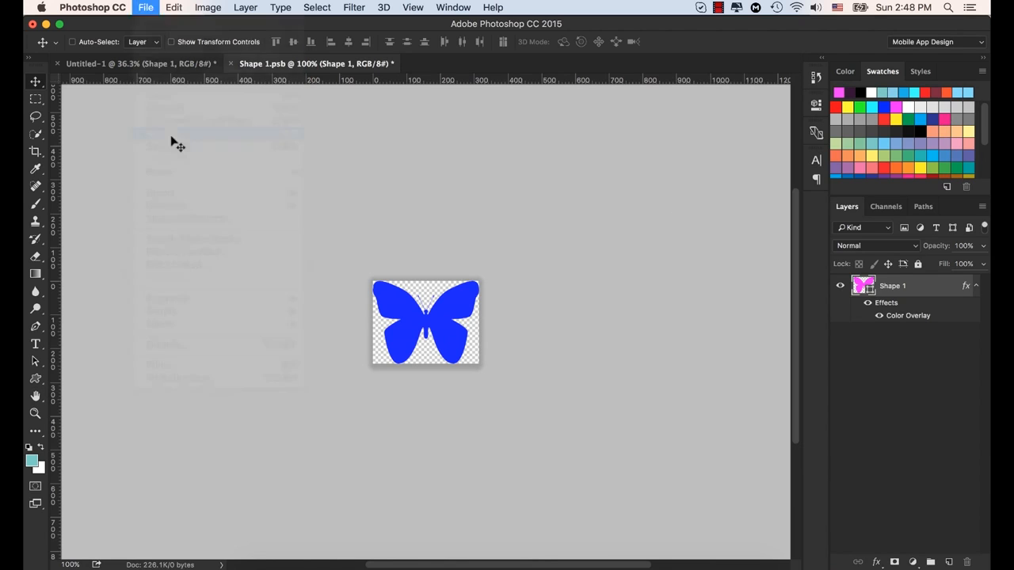
pyautogui.click(136, 69)
pyautogui.click(124, 65)
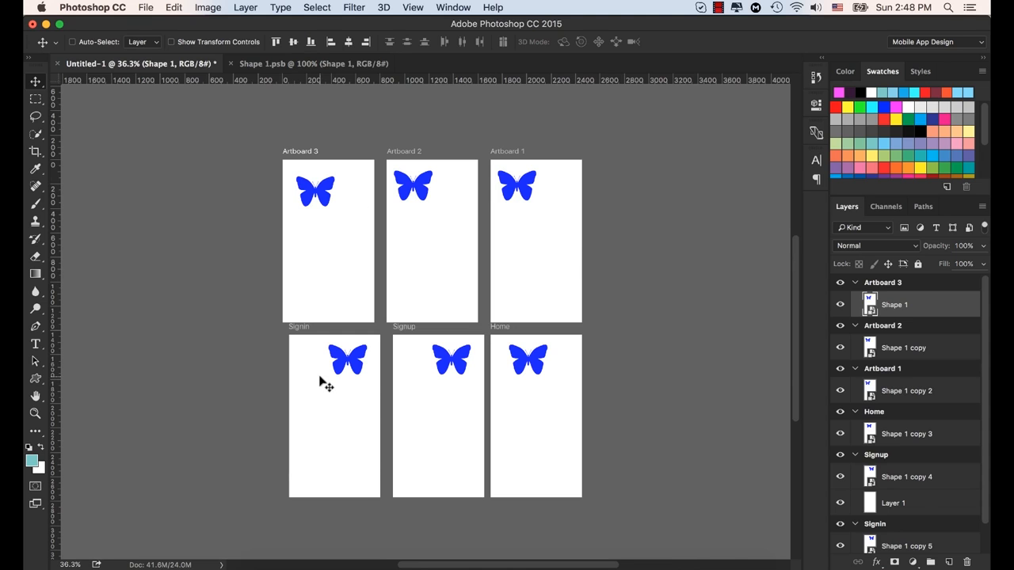
# Switch back to the Shape 1.psb smart object document.
pyautogui.click(308, 65)
pyautogui.click(307, 68)
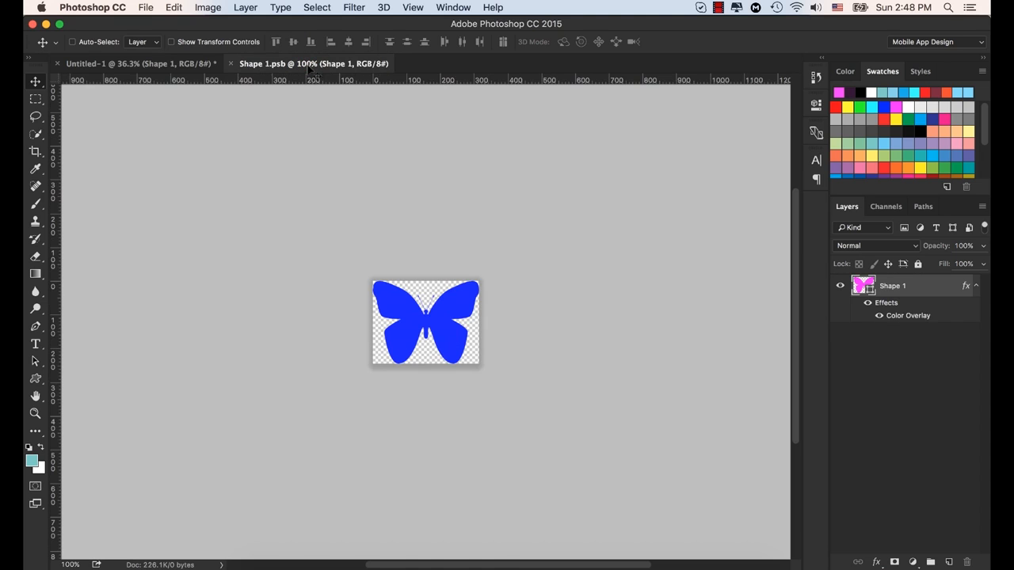
pyautogui.click(429, 309)
pyautogui.moveTo(430, 310); pyautogui.dragTo(444, 313)
pyautogui.press('super+z')
pyautogui.moveTo(464, 316)
pyautogui.mouseDown()
pyautogui.moveTo(483, 310)
pyautogui.moveTo(454, 316)
pyautogui.moveTo(465, 317)
pyautogui.mouseUp()
# Draw a snowflake custom shape about 279 by 214 px over the butterfly on a new layer and fill it with red.
pyautogui.click(948, 561)
pyautogui.click(35, 379)
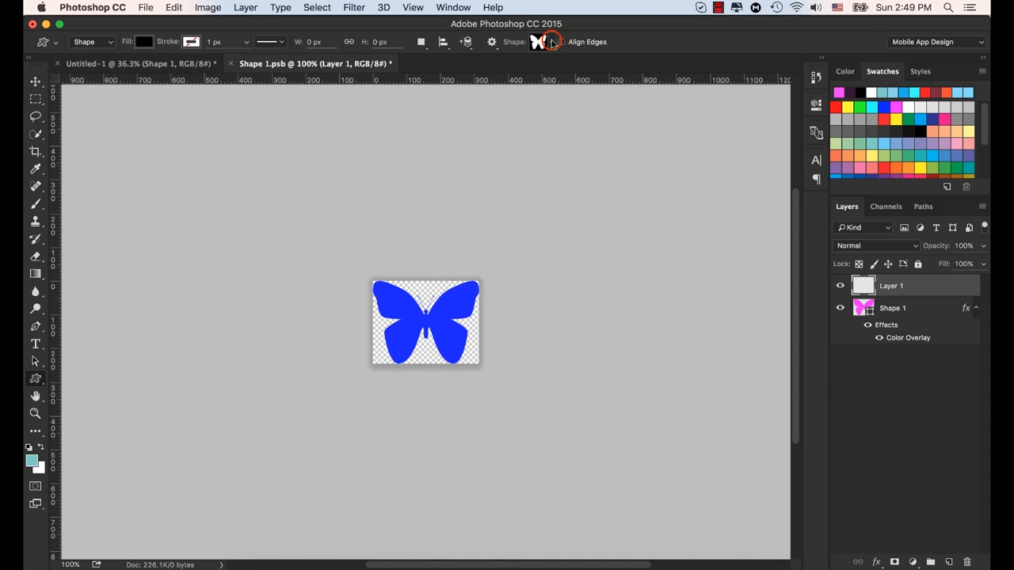
pyautogui.click(551, 42)
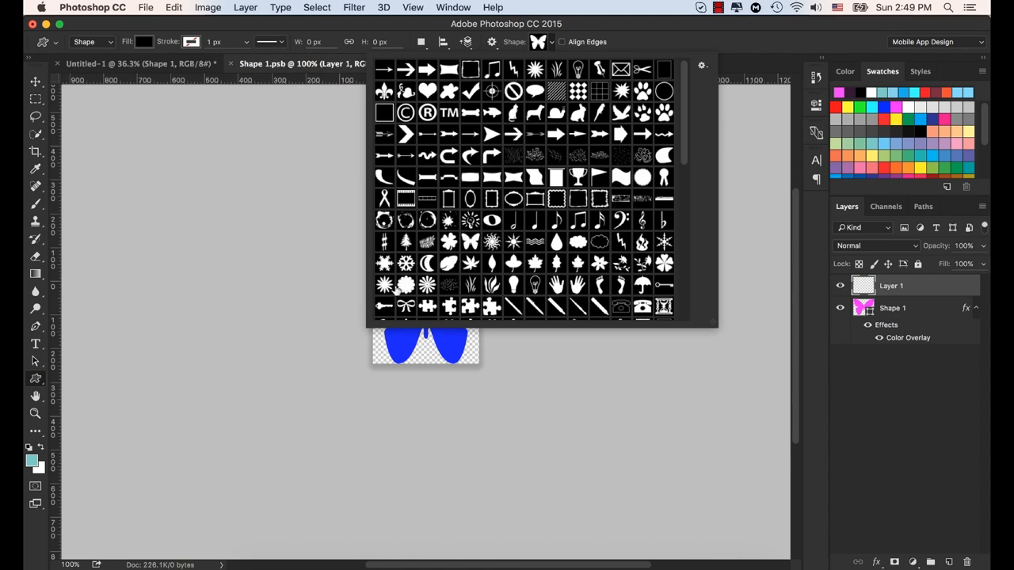
pyautogui.click(404, 261)
pyautogui.click(538, 42)
pyautogui.moveTo(382, 289); pyautogui.dragTo(477, 362)
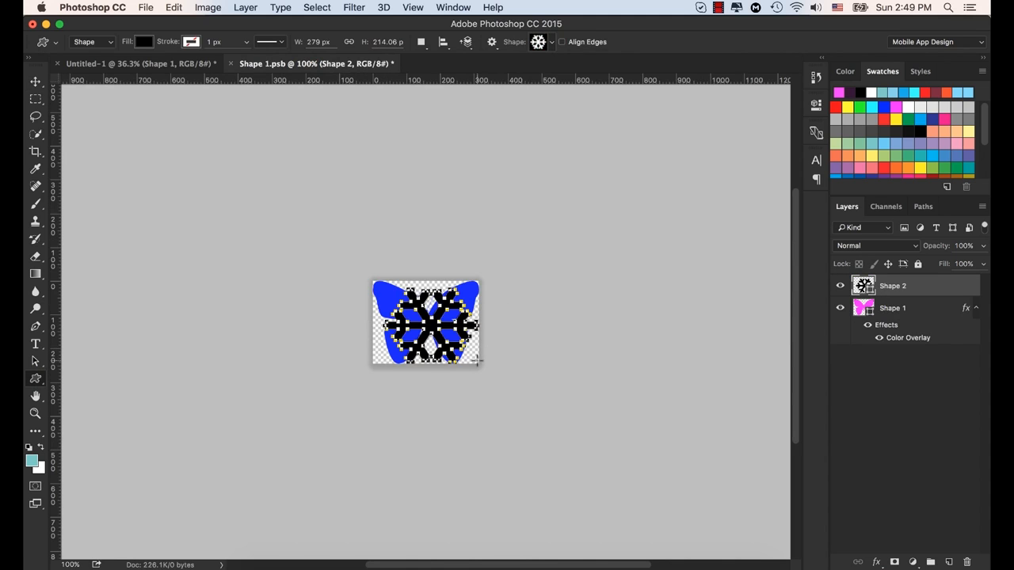
pyautogui.click(145, 42)
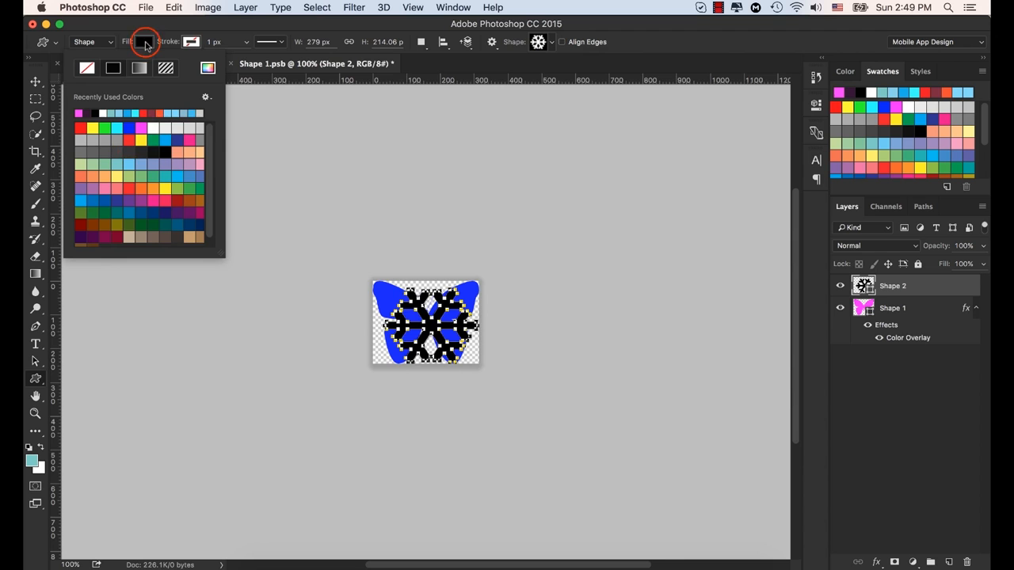
pyautogui.click(129, 141)
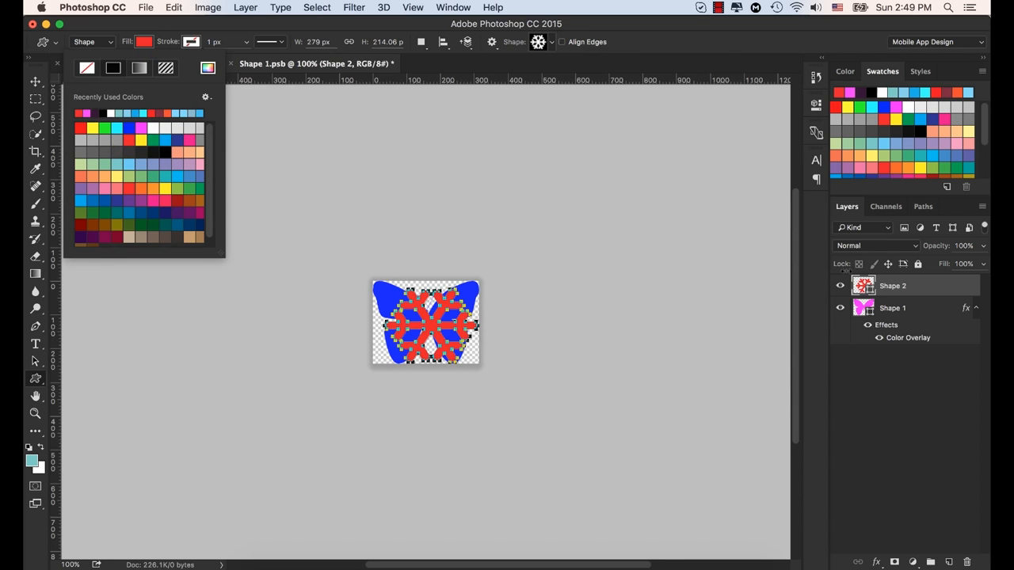
# Delete the butterfly's Shape 1 layer and move the snowflake to the centre of the canvas.
pyautogui.click(890, 309)
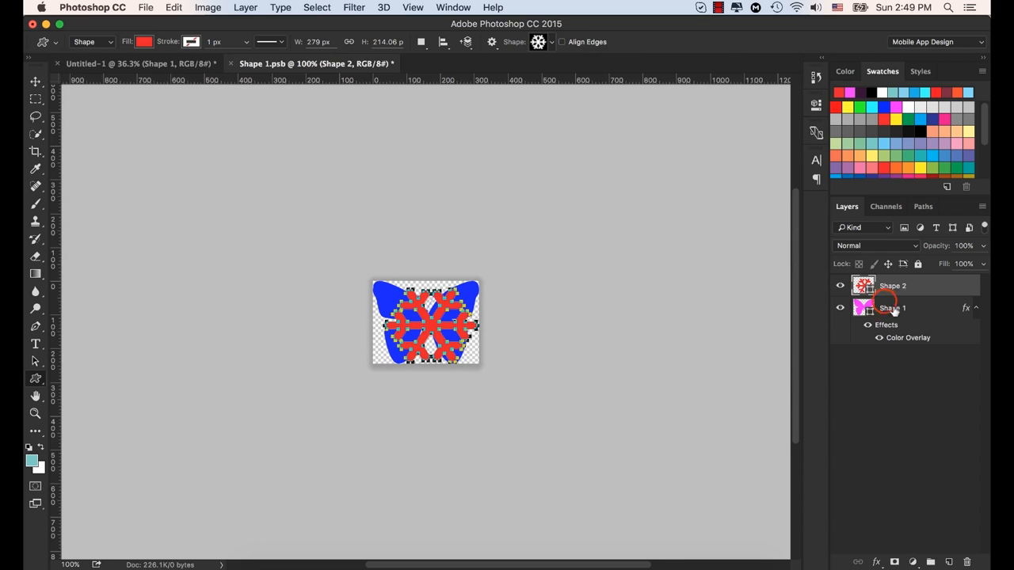
pyautogui.moveTo(892, 311); pyautogui.dragTo(966, 562)
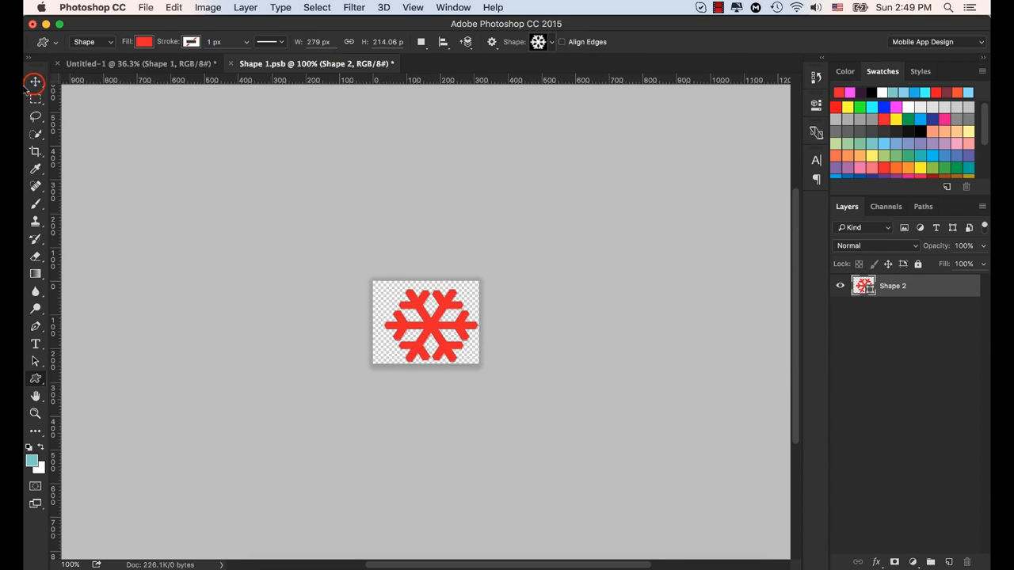
pyautogui.press('v')
pyautogui.moveTo(435, 328); pyautogui.dragTo(429, 326)
# Save the snowflake version of the smart object contents and return to the Untitled-1 document.
pyautogui.click(145, 9)
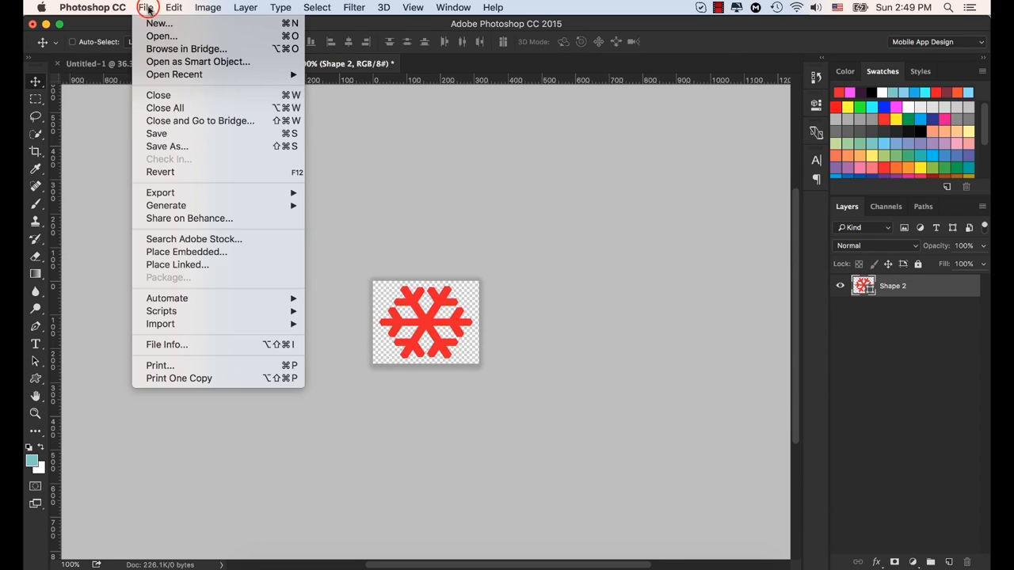
pyautogui.click(180, 135)
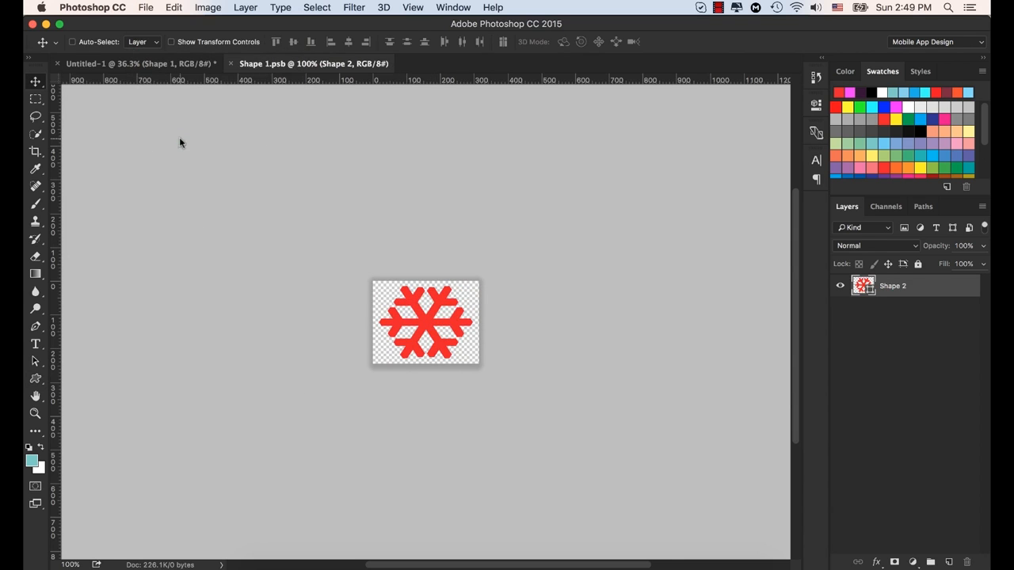
pyautogui.click(125, 63)
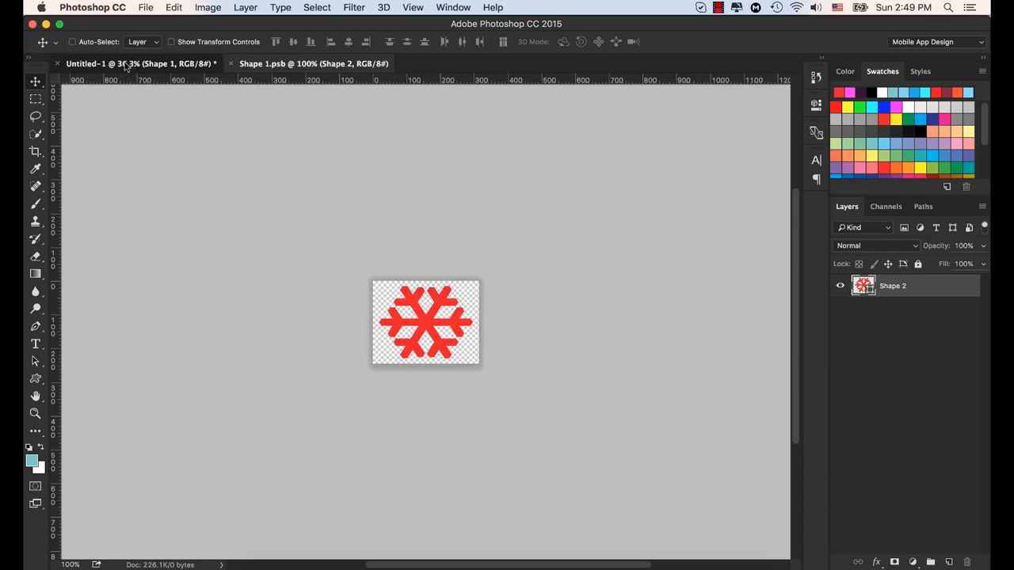